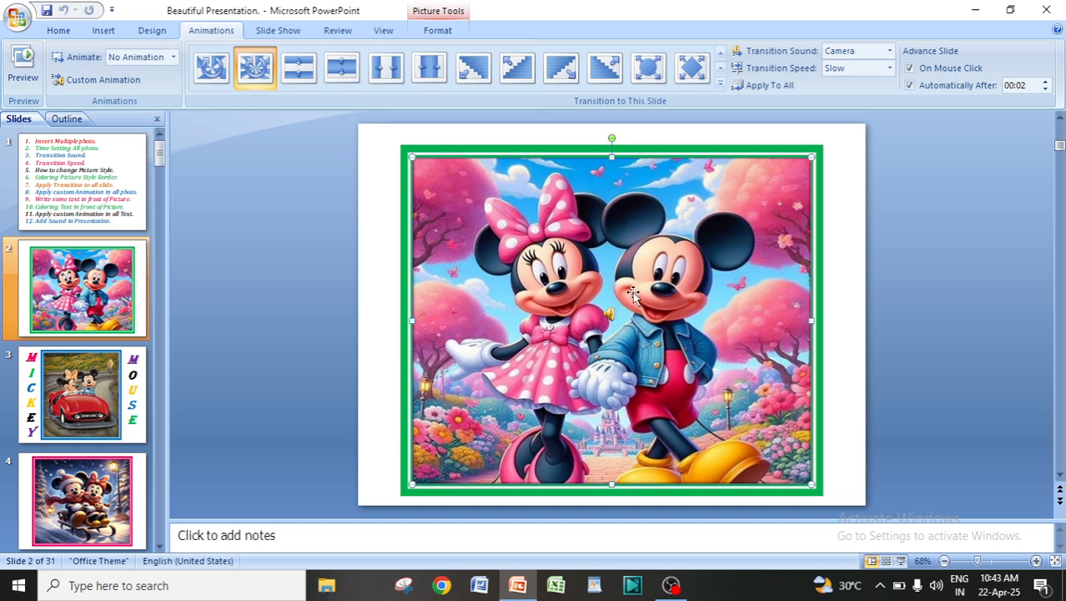
Preview the available picture styles on the slide 2 picture without applying one.
click(364, 320)
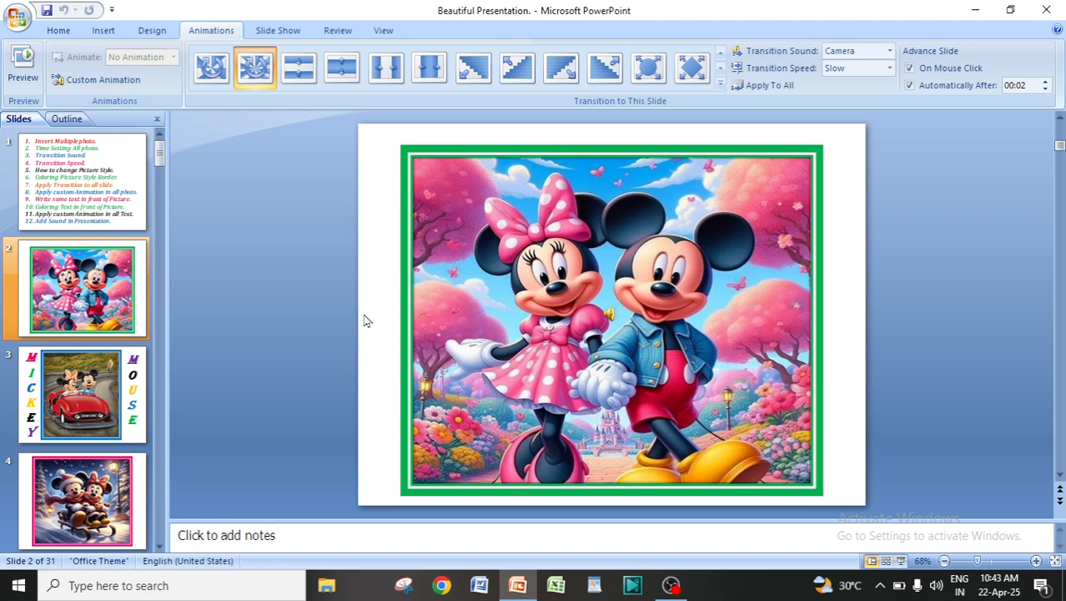
click(587, 262)
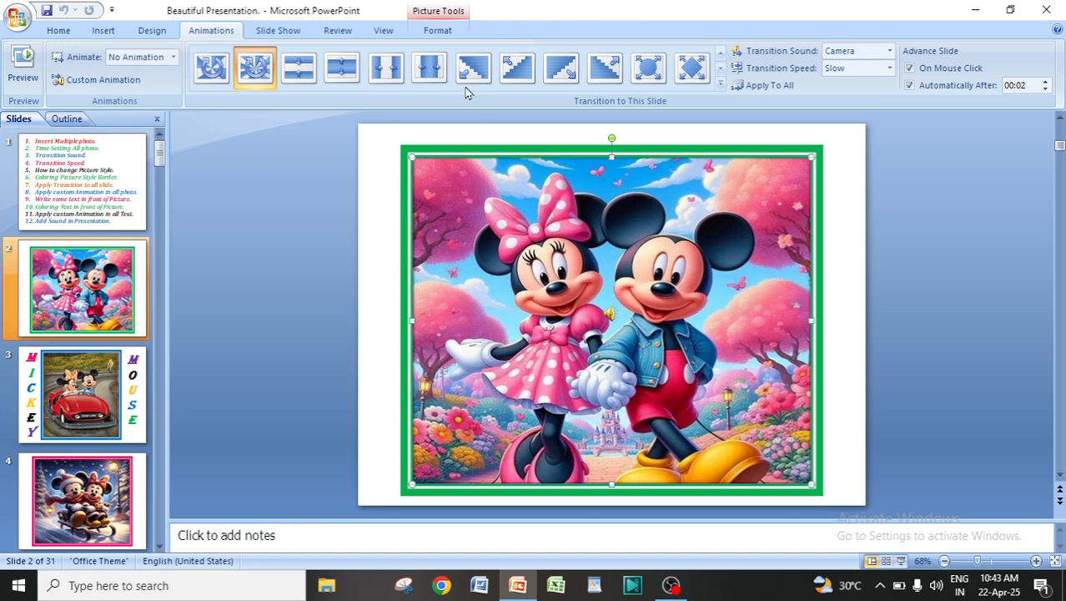
click(438, 31)
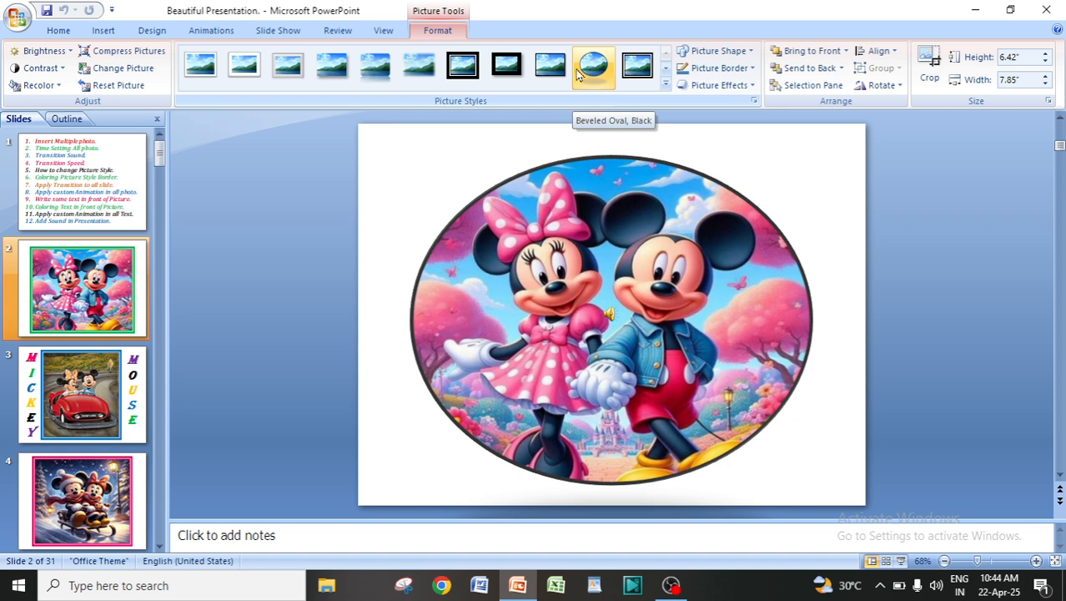
click(665, 83)
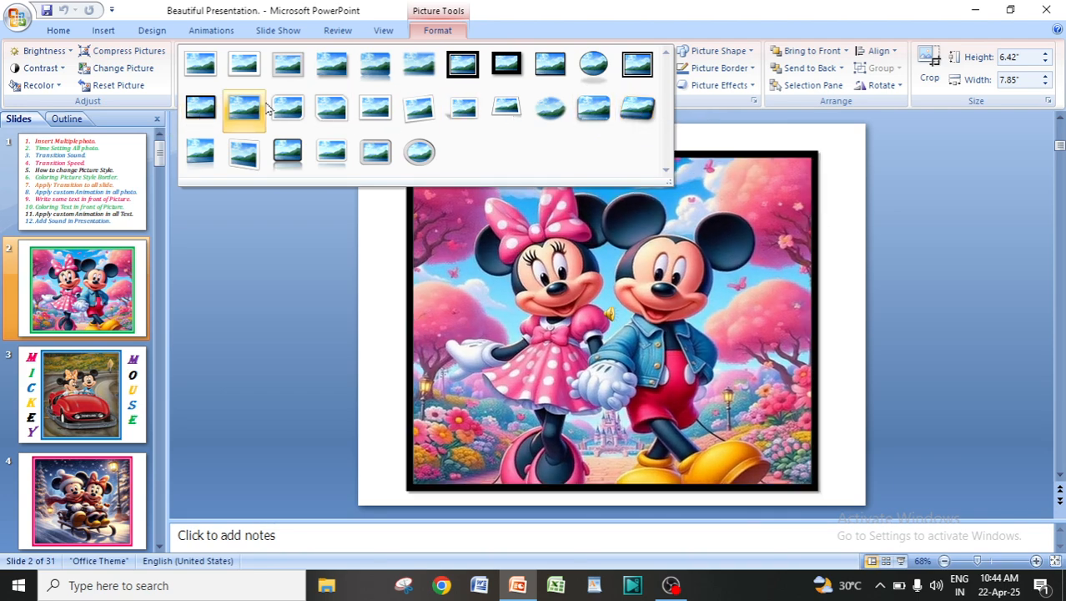
click(928, 301)
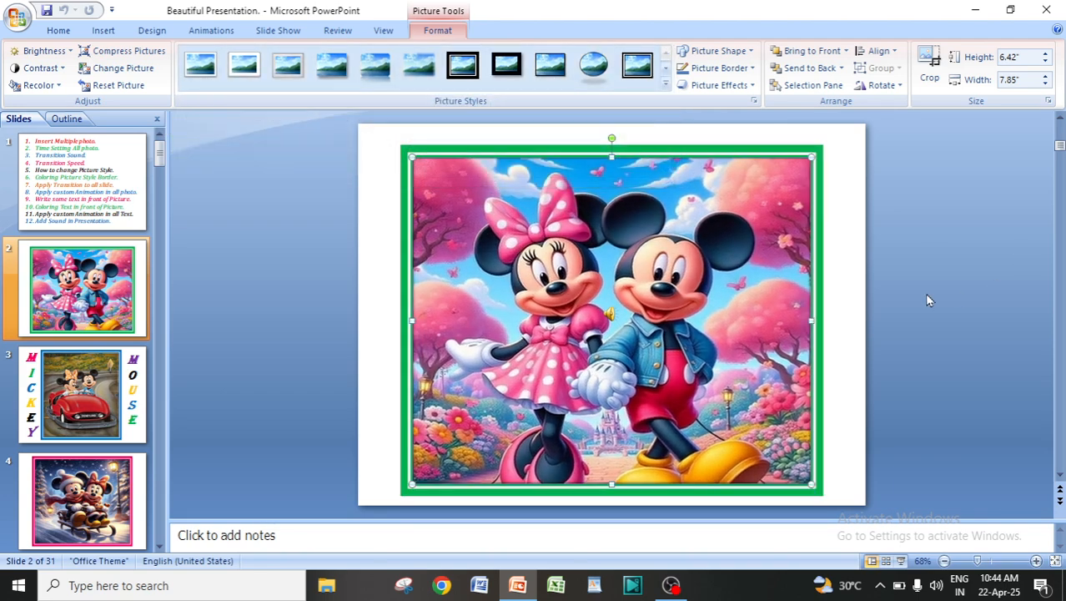
Apply the Double Frame, Black picture style to the picture on slide 2.
click(52, 197)
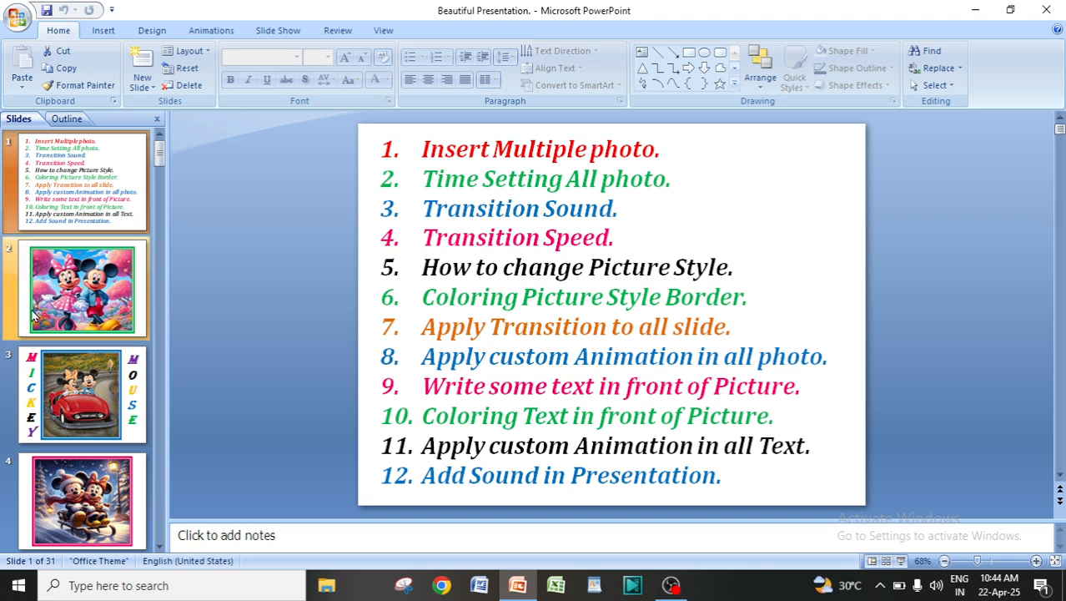
click(84, 296)
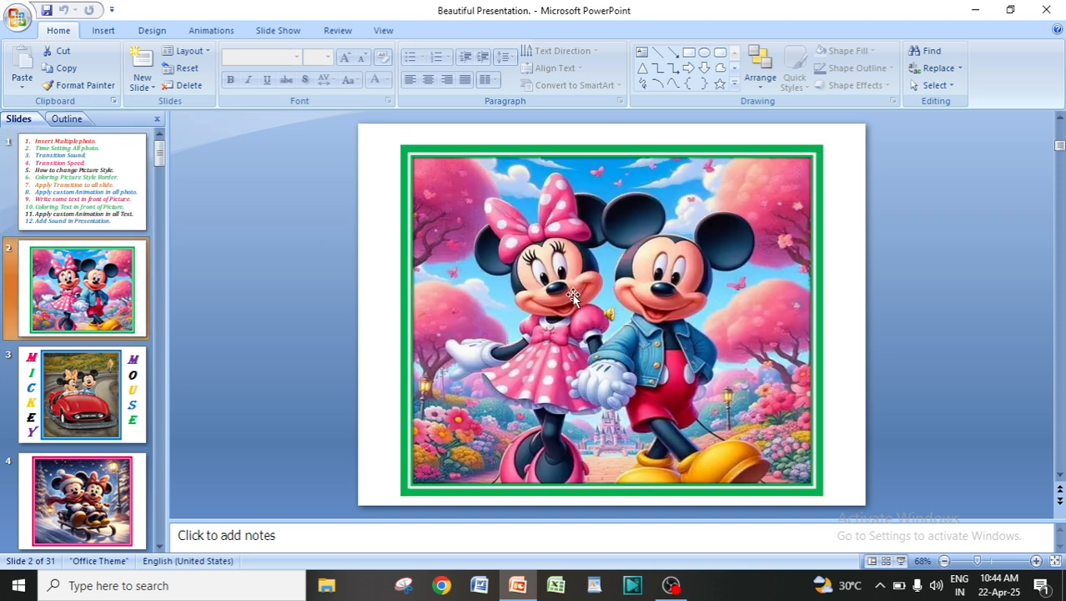
click(579, 297)
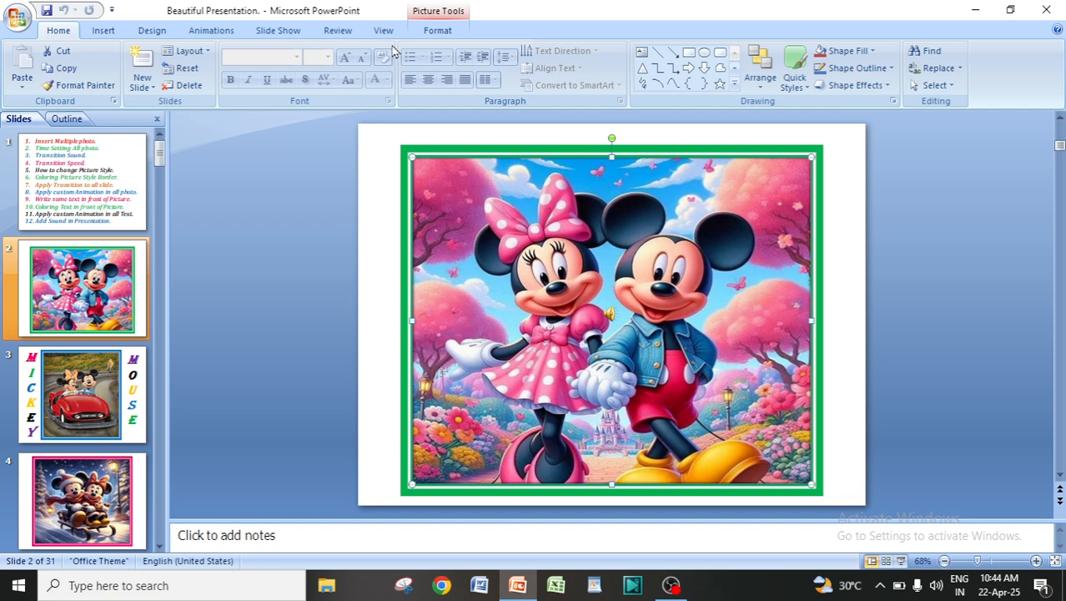
click(430, 33)
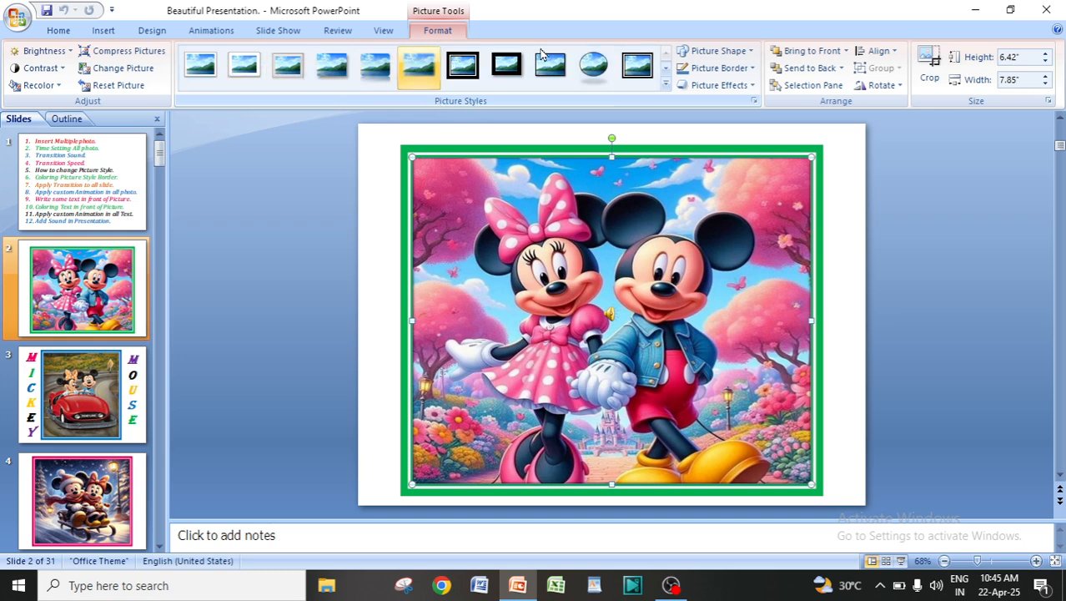
click(665, 85)
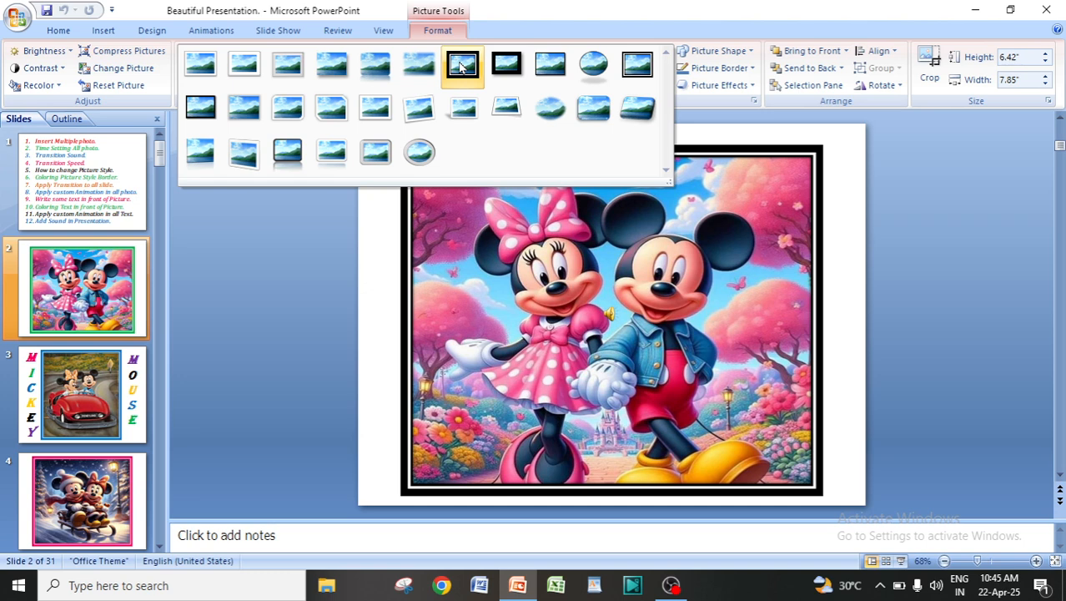
click(461, 67)
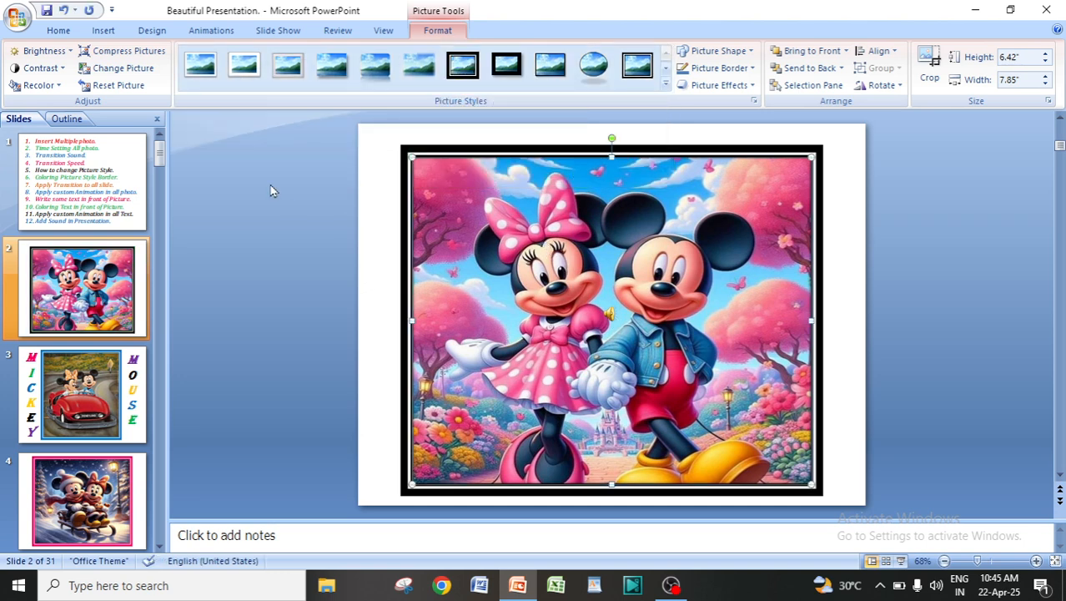
Select the sledding picture on slide 4 and show its picture formatting options.
click(93, 183)
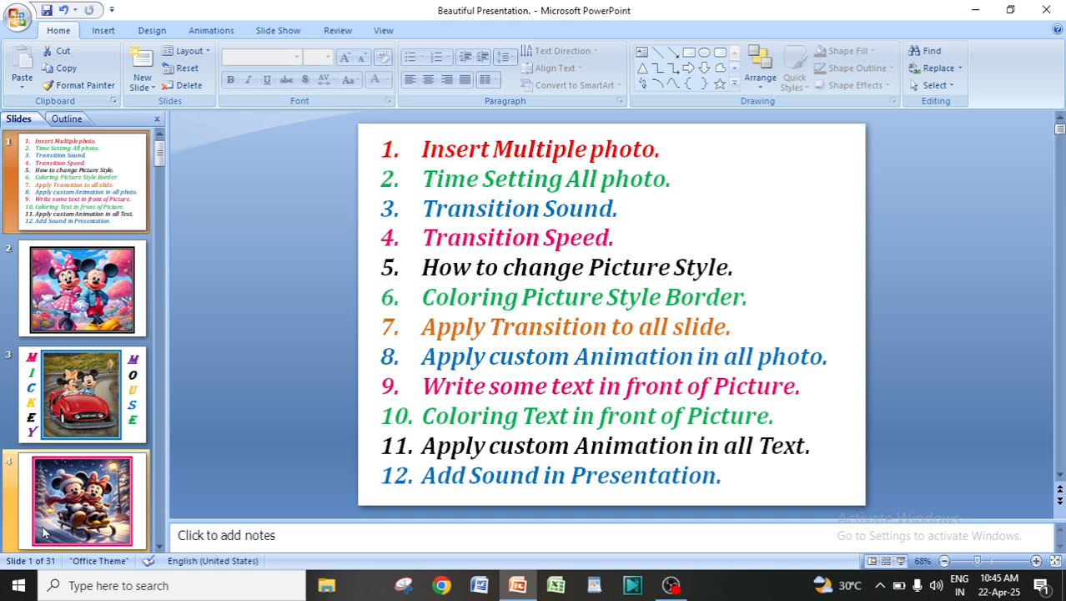
click(72, 507)
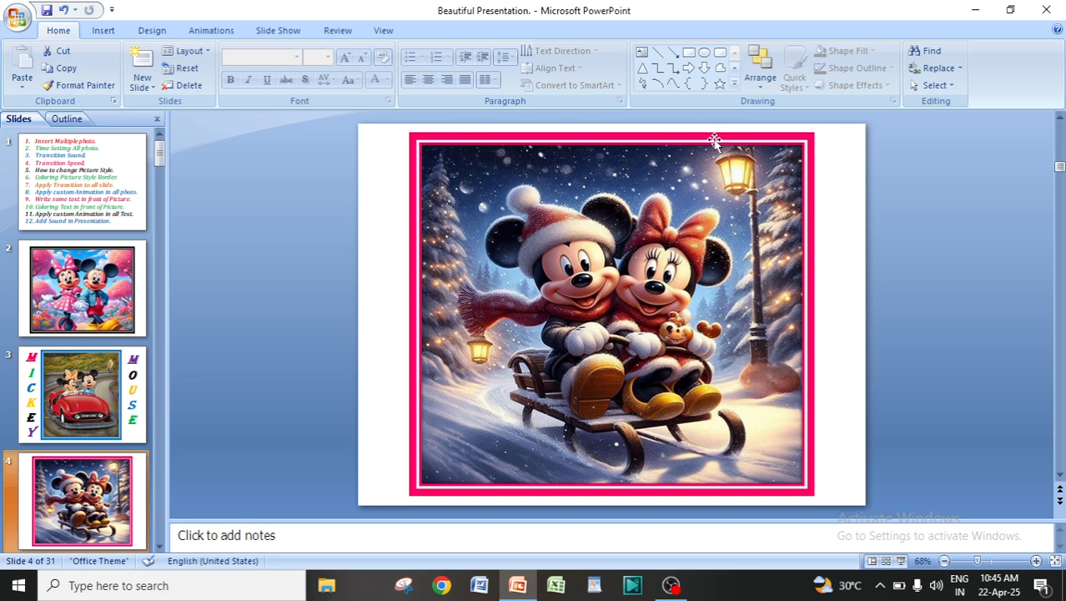
click(578, 345)
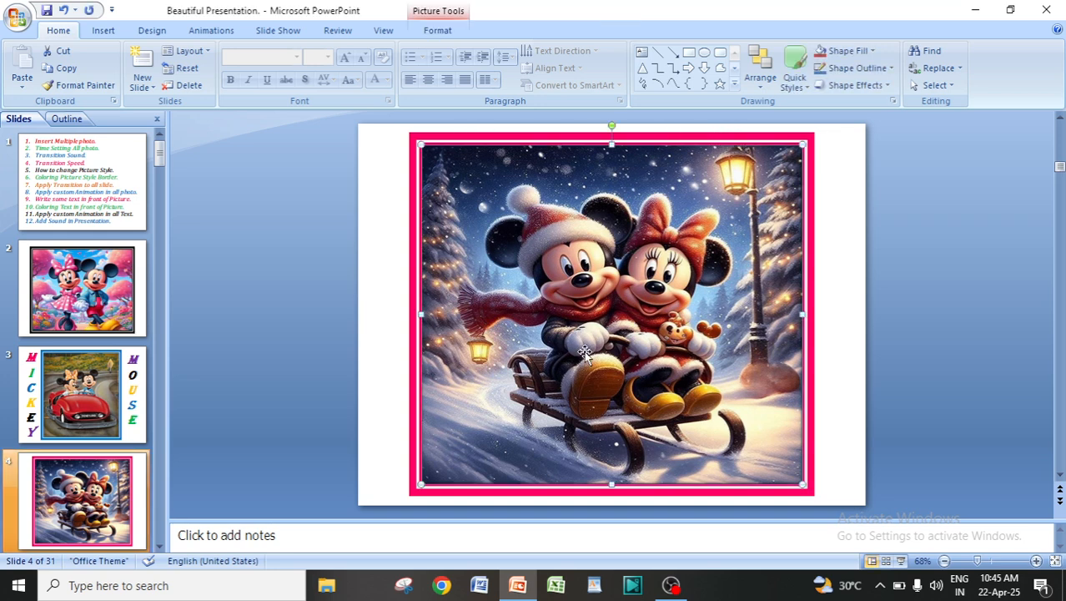
click(434, 30)
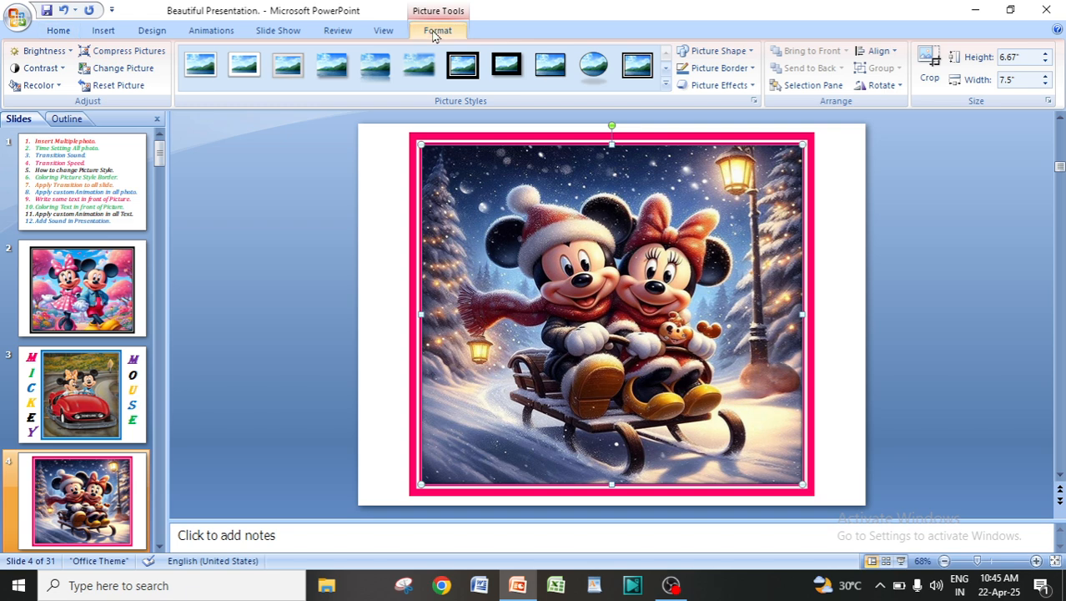
Try several standard outline colours, ending on a light pink, for the border of the slide 4 picture.
click(722, 72)
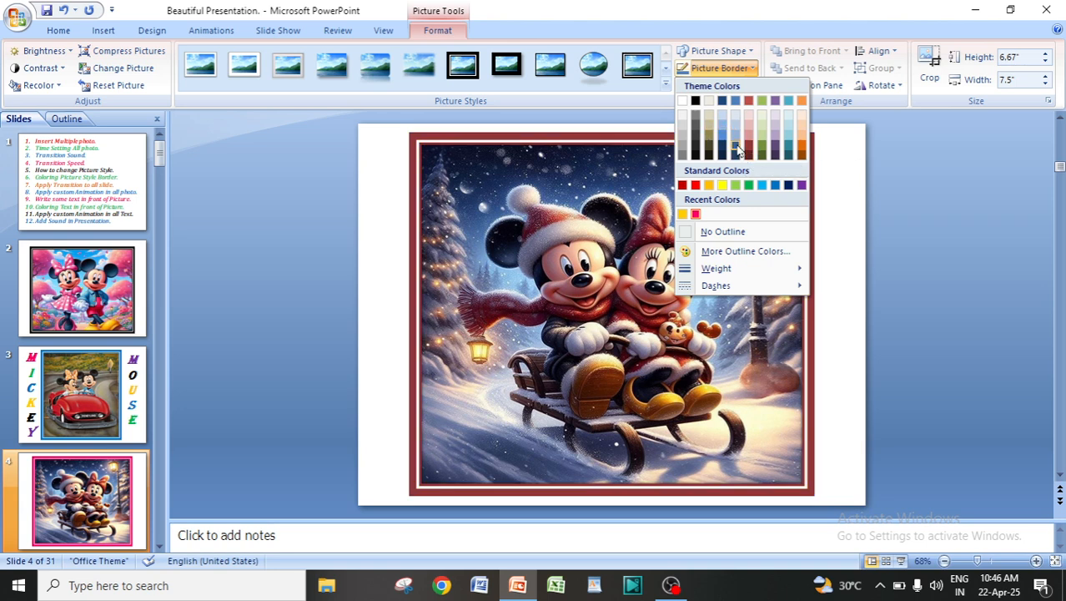
click(741, 252)
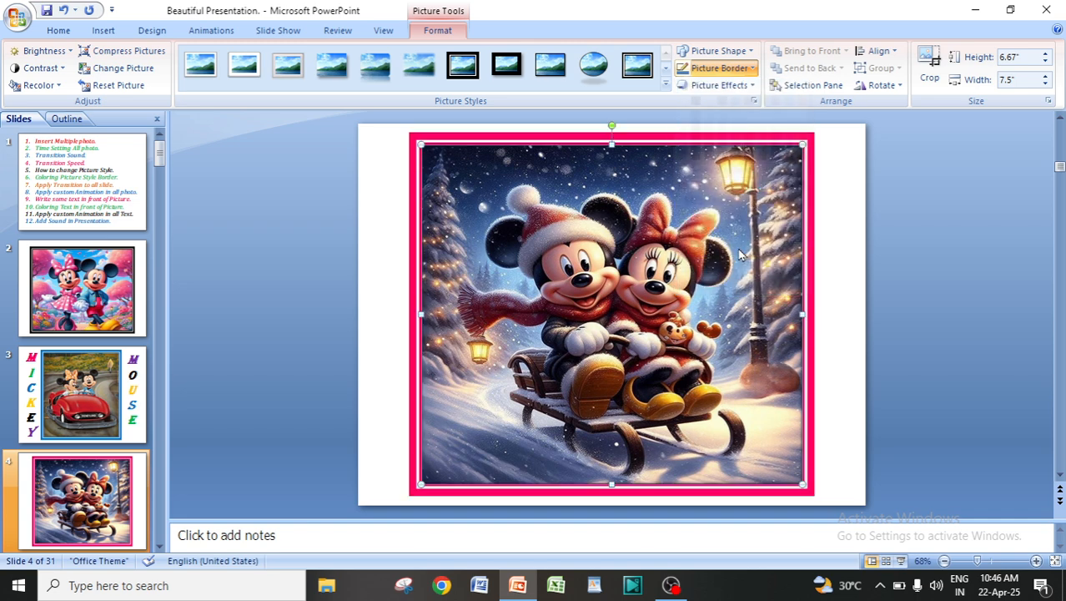
click(492, 216)
click(496, 238)
click(479, 262)
click(513, 265)
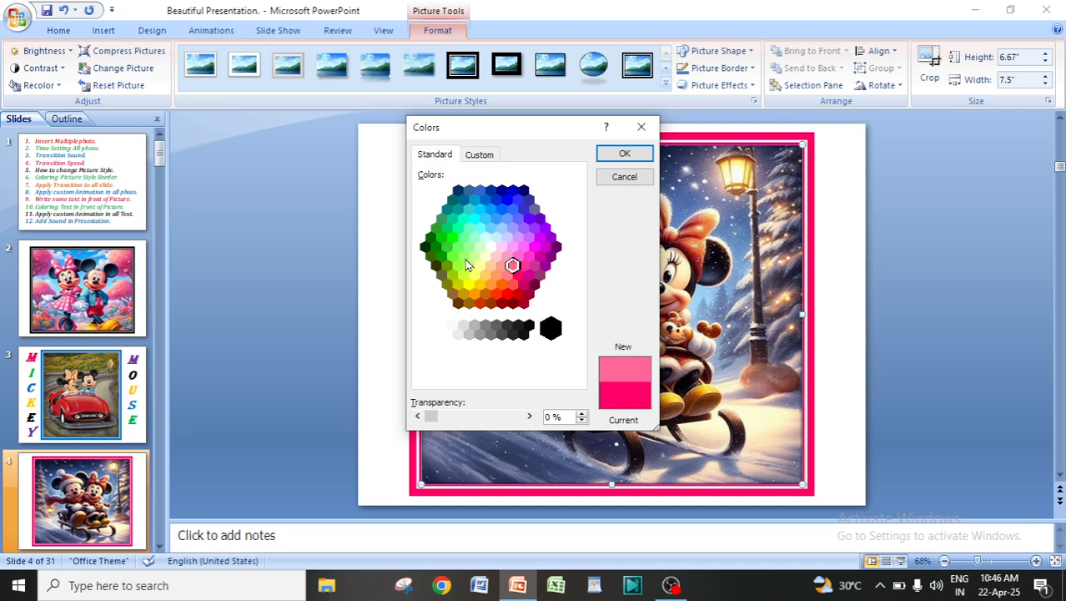
Give the slide 4 picture's border a custom bright green with RGB values 58, 246, 14.
click(480, 156)
click(501, 205)
click(485, 212)
click(446, 213)
click(474, 197)
click(460, 191)
mouse_move(578, 217)
mouse_down()
mouse_move(574, 207)
mouse_move(582, 264)
mouse_move(579, 229)
mouse_up()
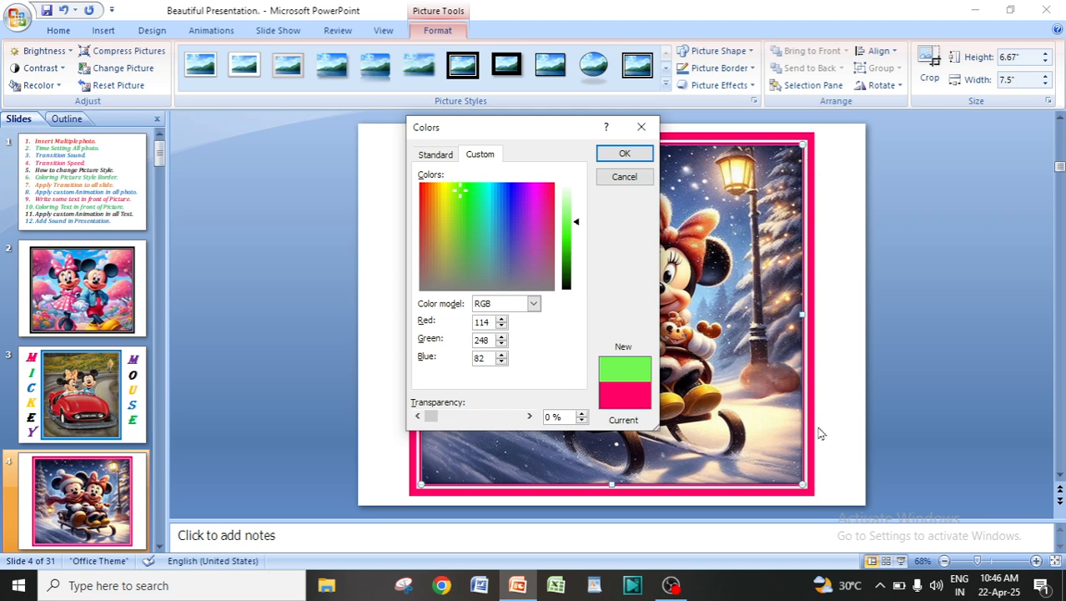
click(578, 221)
drag(577, 221, 578, 237)
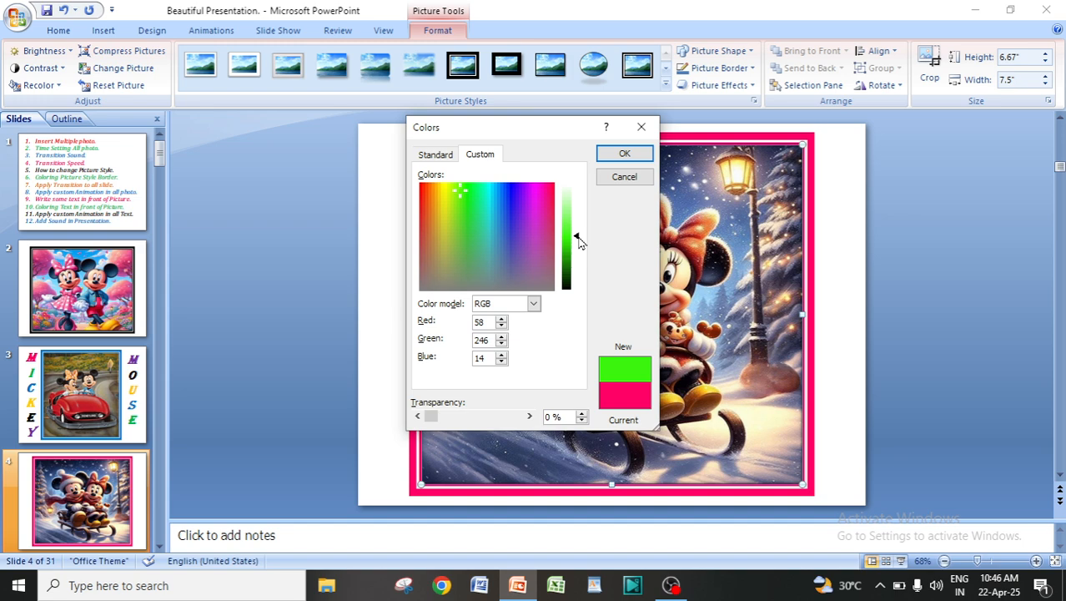
click(623, 154)
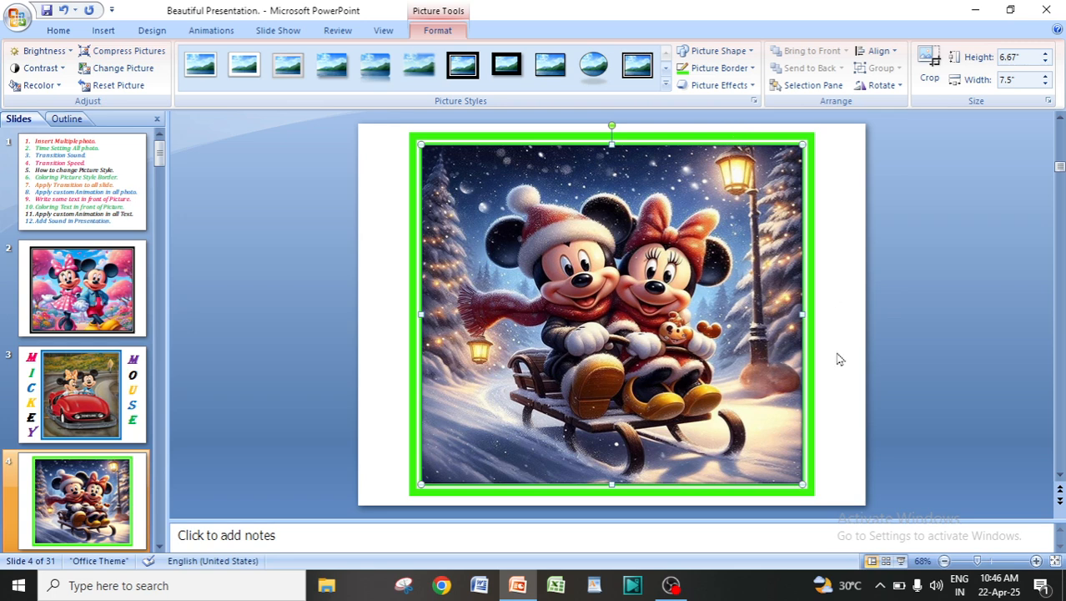
Undo the green border colour on the slide 4 picture and check the border colour choices.
key(ctrl+z)
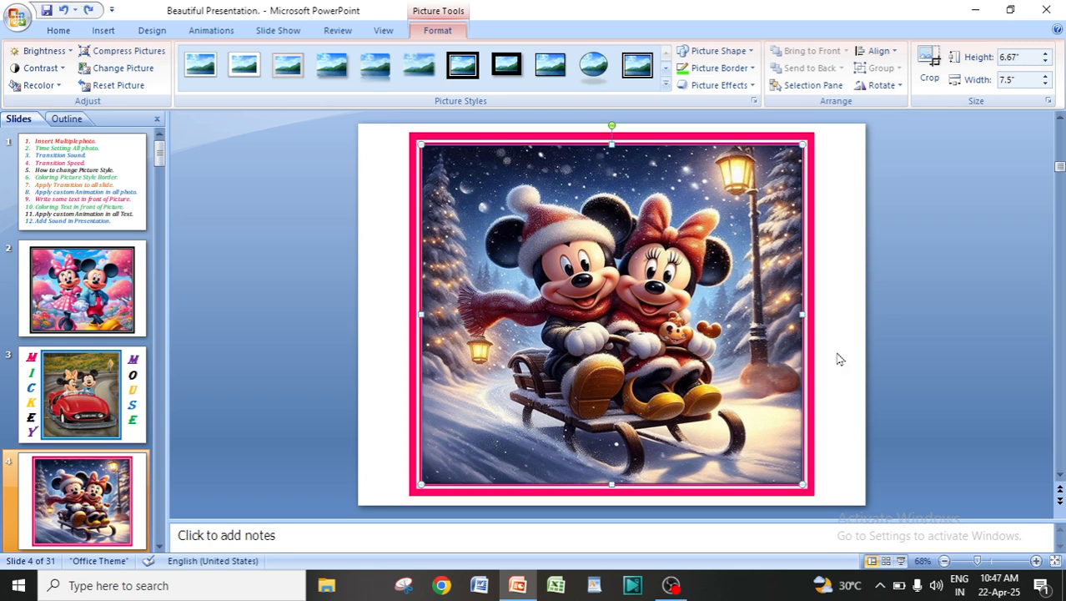
click(717, 68)
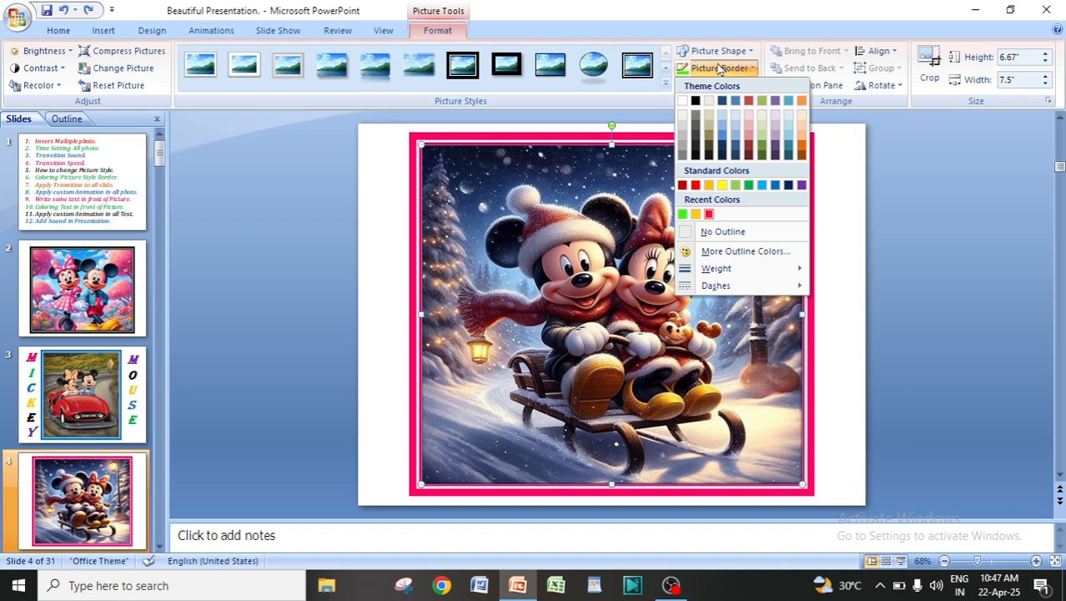
click(719, 68)
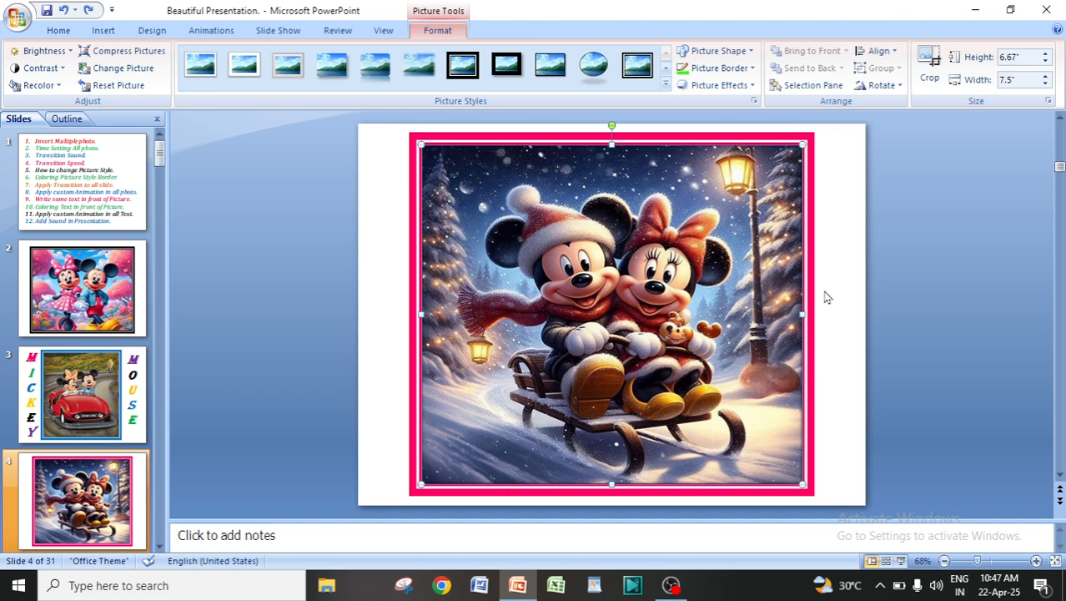
Try the heart, sun and 12-point star shapes on the slide 4 picture.
click(731, 52)
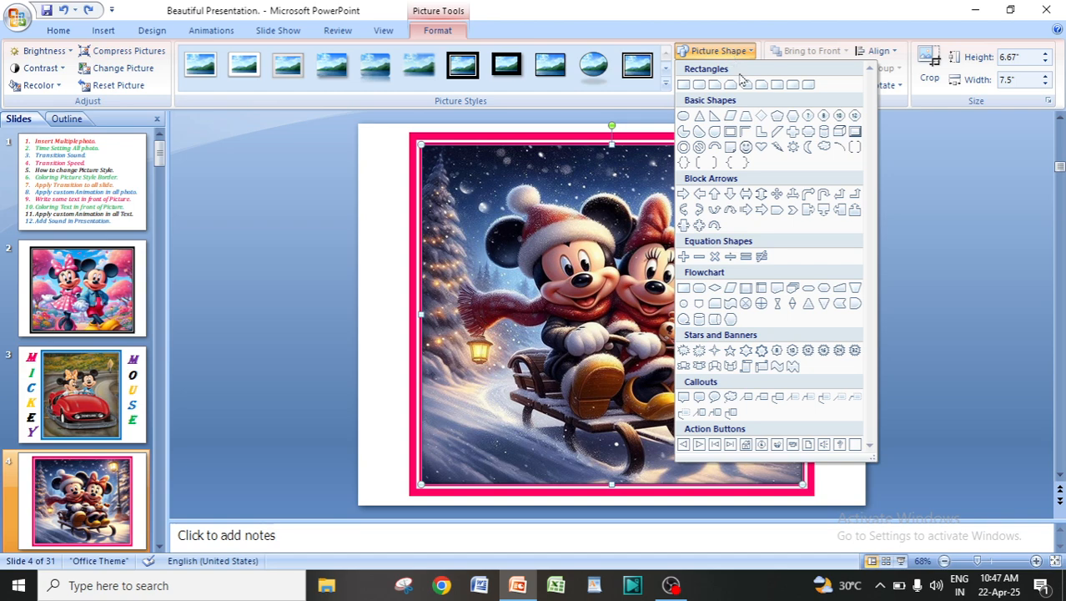
click(760, 147)
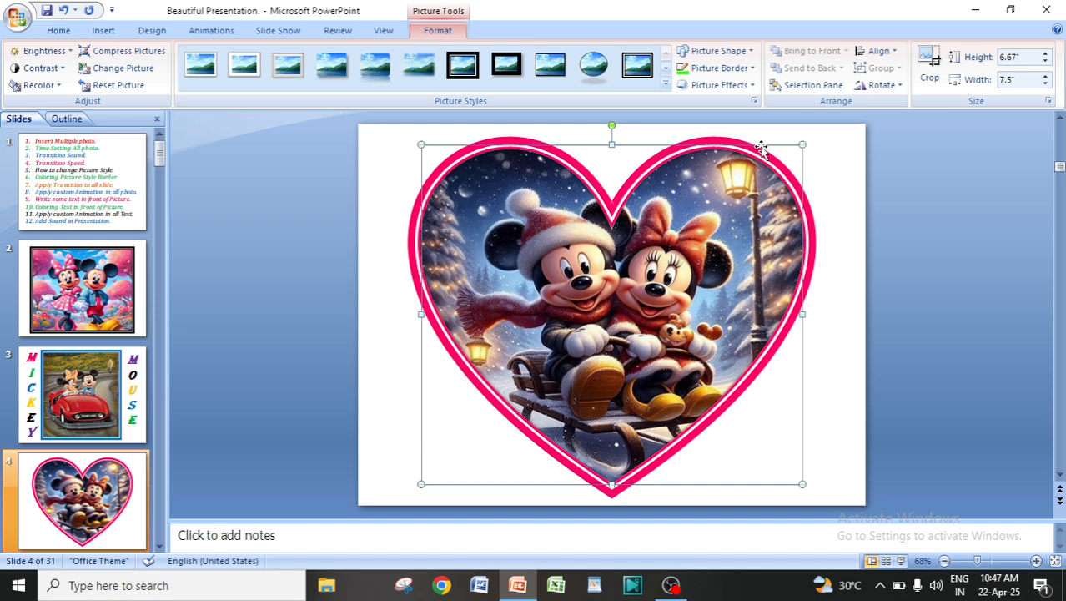
click(739, 52)
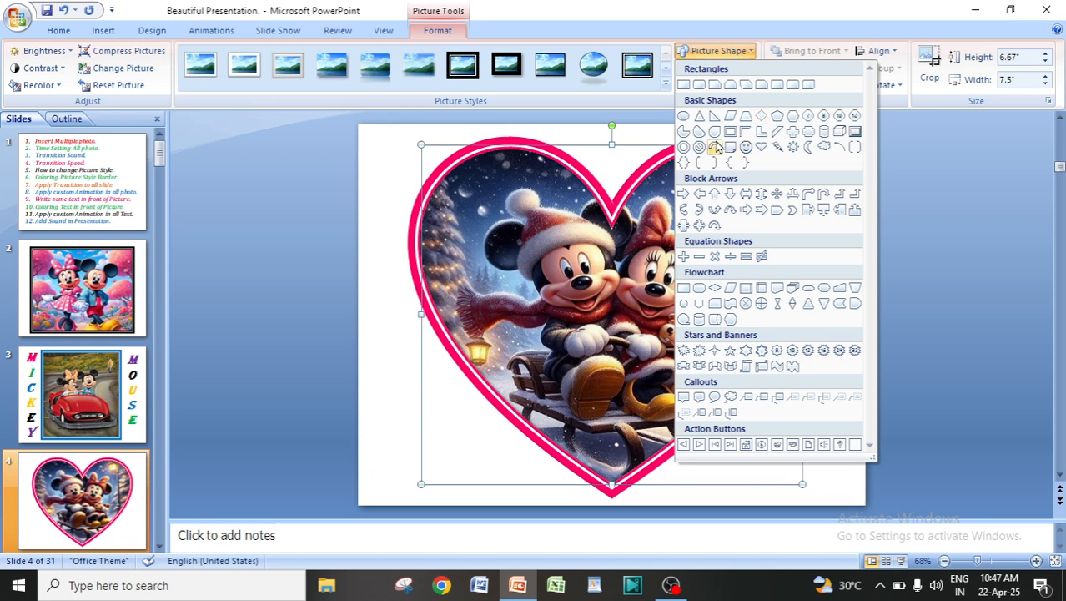
click(793, 147)
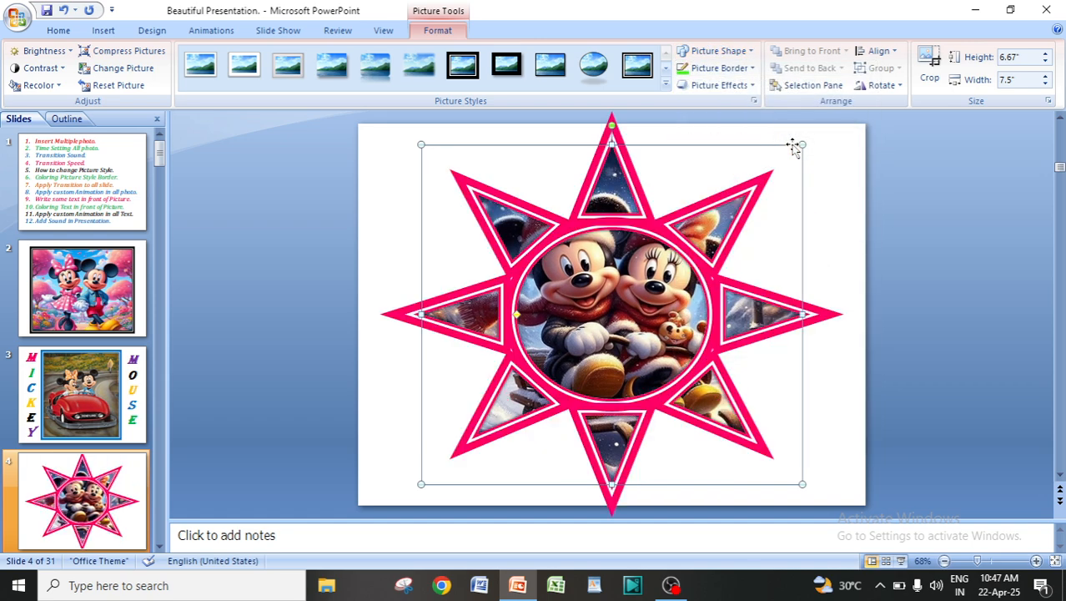
click(715, 51)
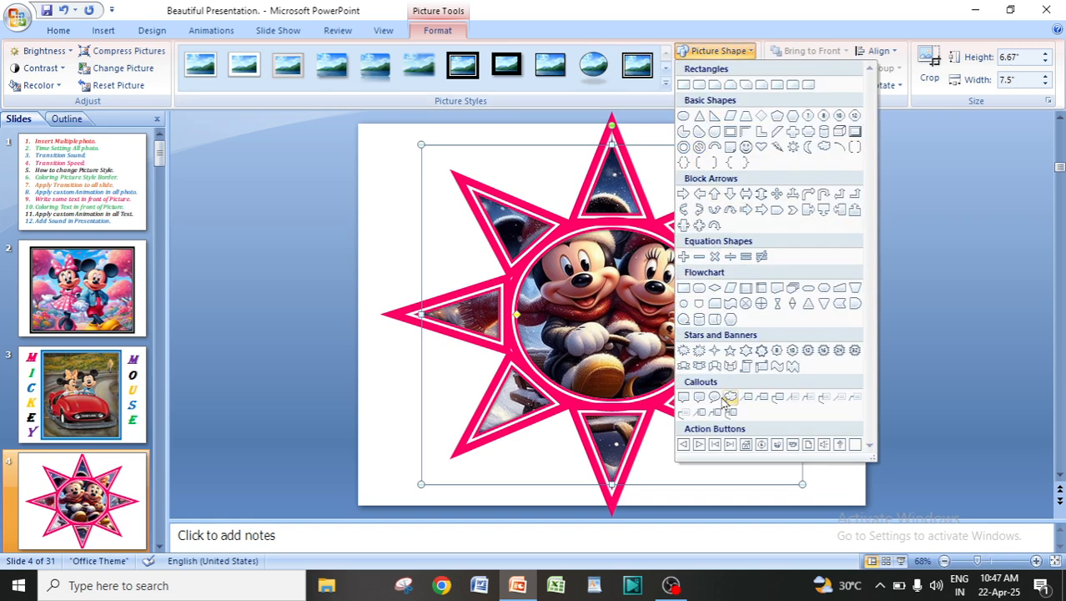
click(808, 351)
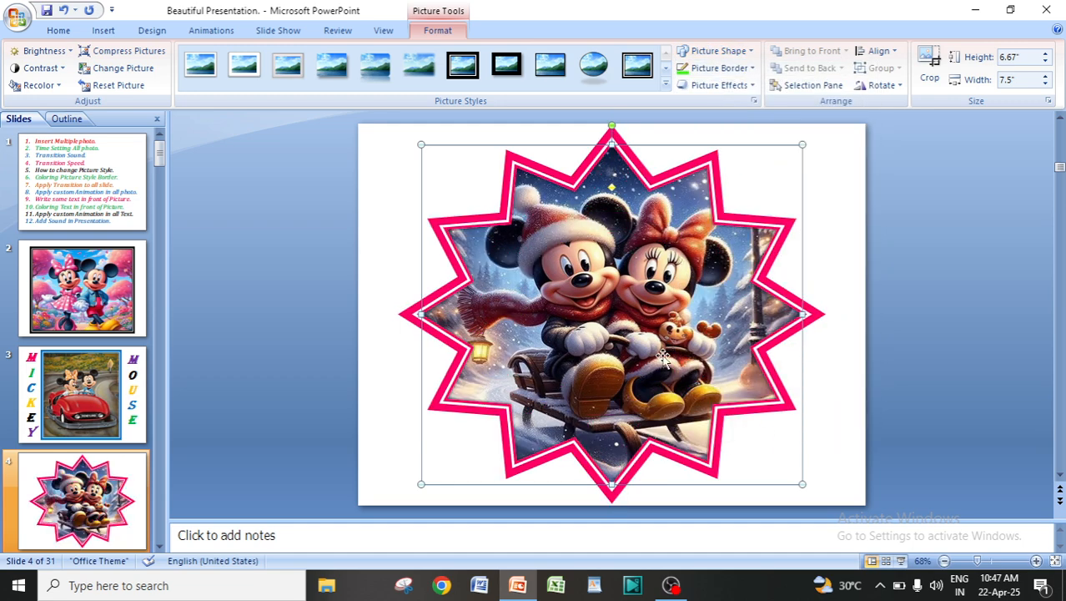
click(726, 52)
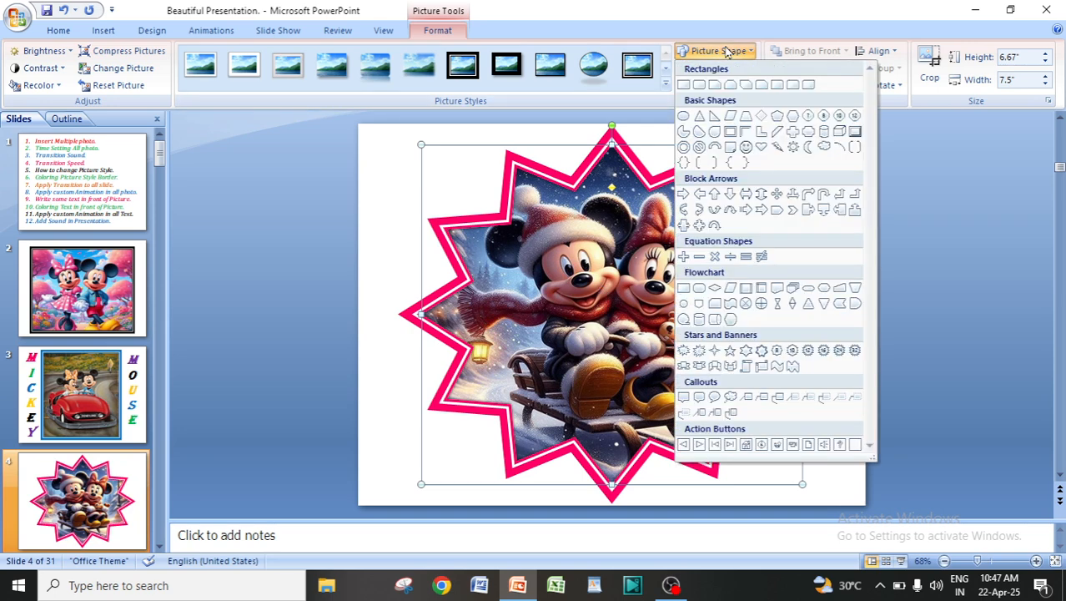
Apply the Double Frame, Black style to the slide 4 picture and recolour its border with the recently used pink.
click(463, 66)
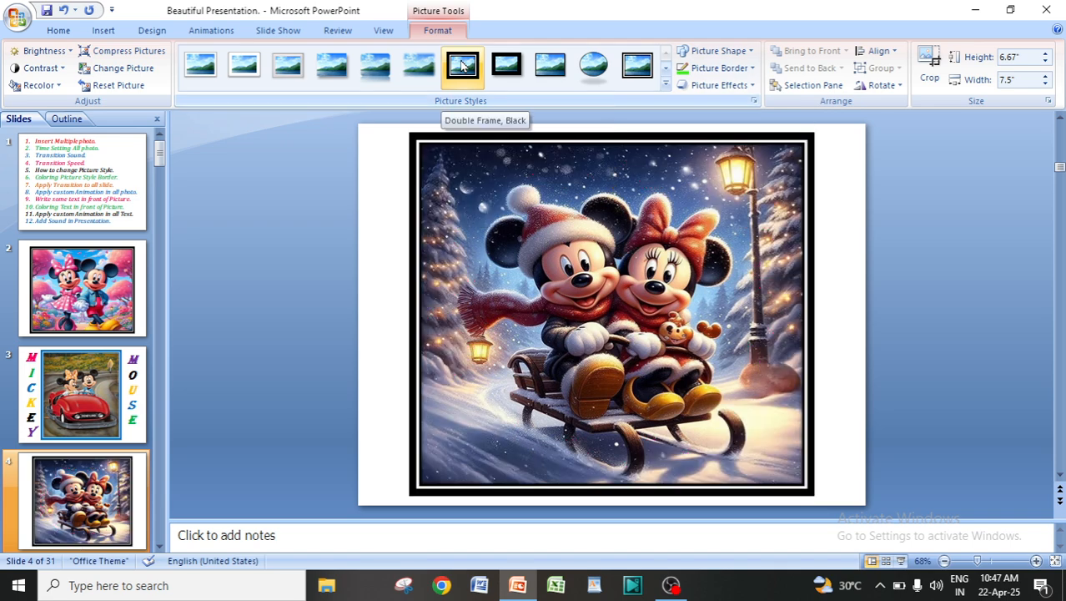
click(721, 68)
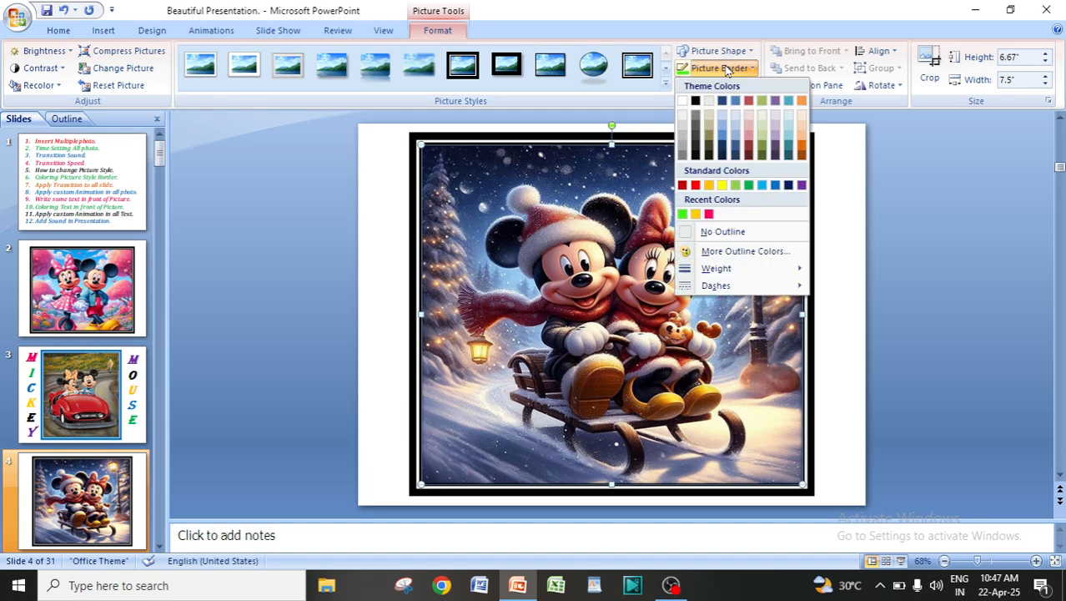
click(709, 214)
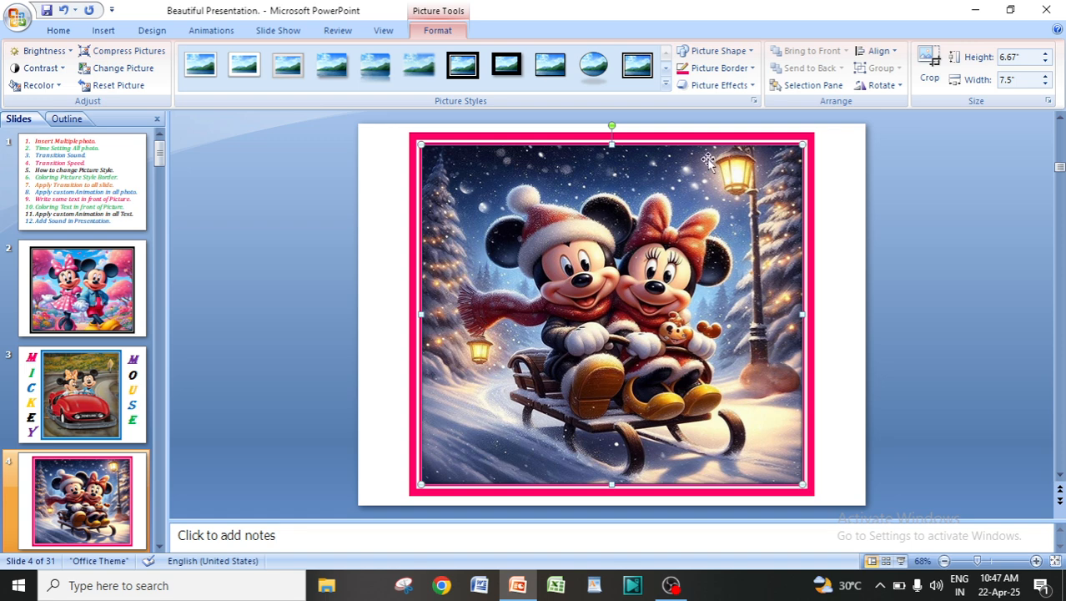
Check the shadow effects for the slide 4 picture and try the last reflection variation on it.
click(719, 86)
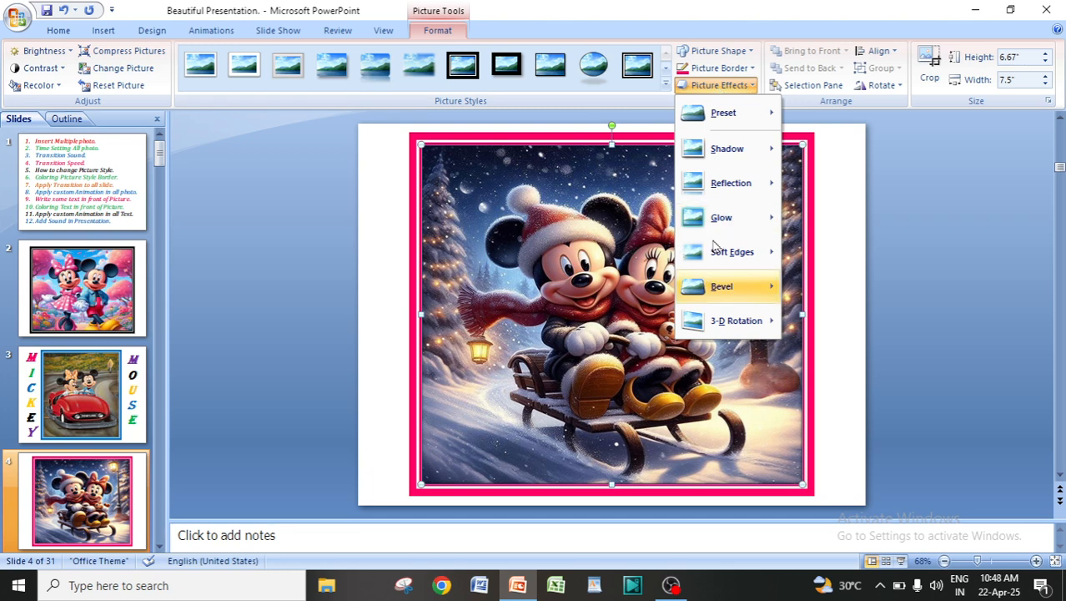
mouse_move(717, 156)
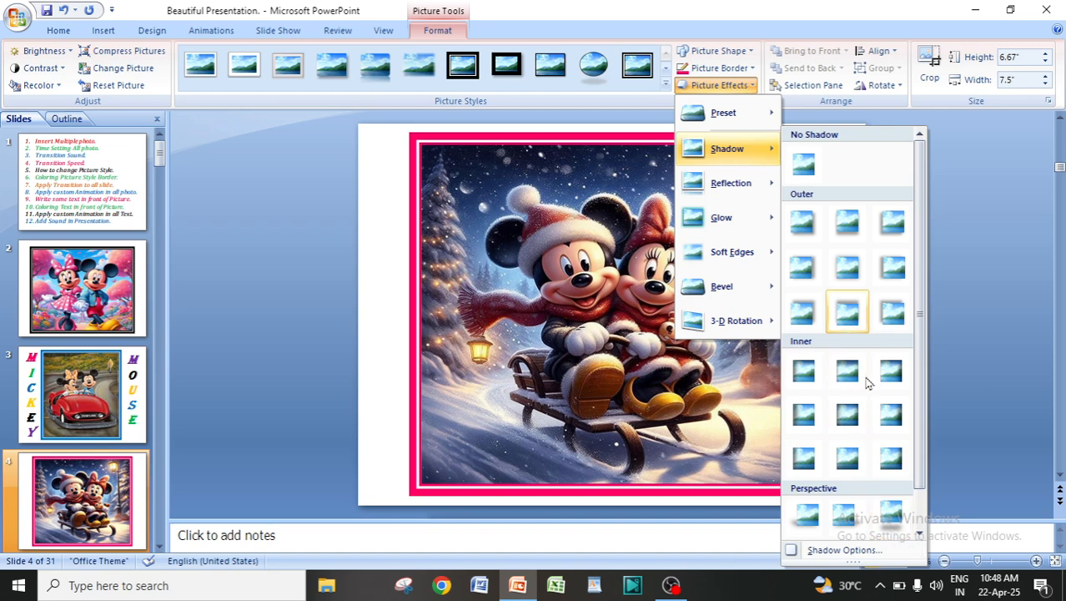
mouse_move(734, 185)
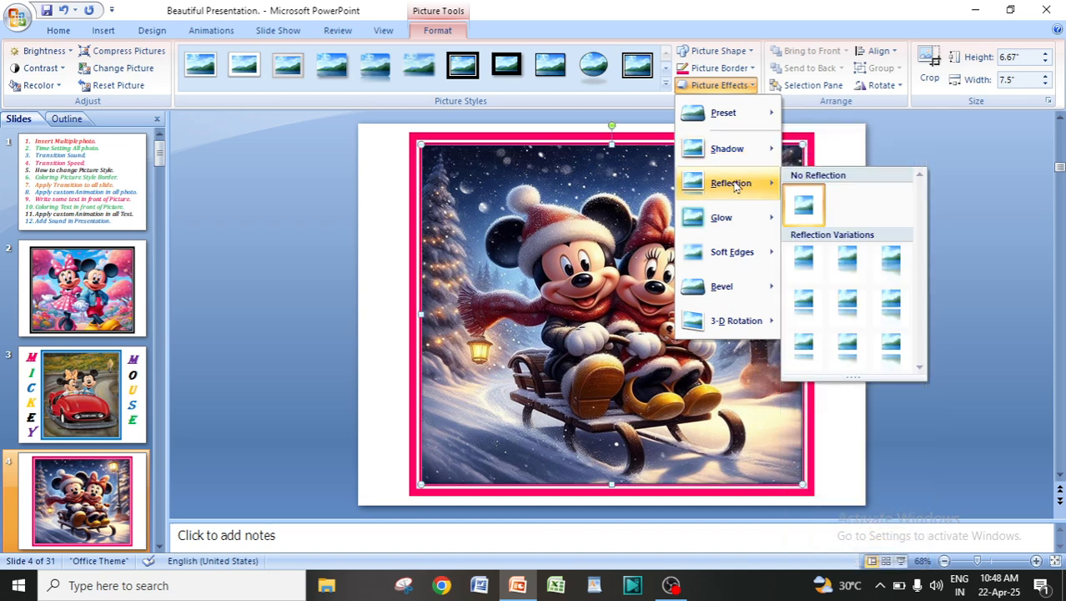
click(891, 350)
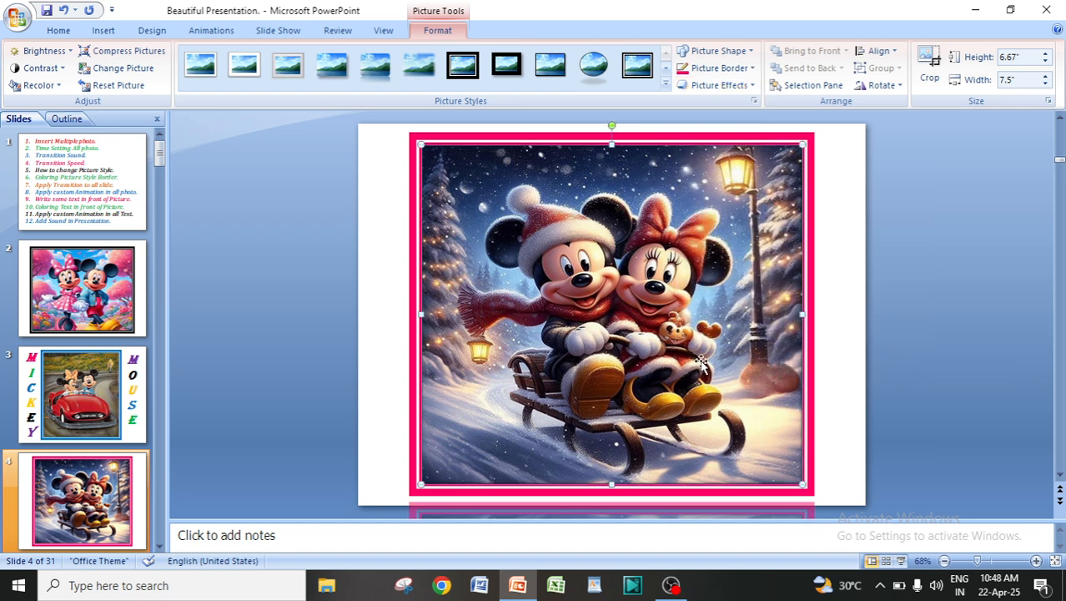
scroll(701, 361, down, 3)
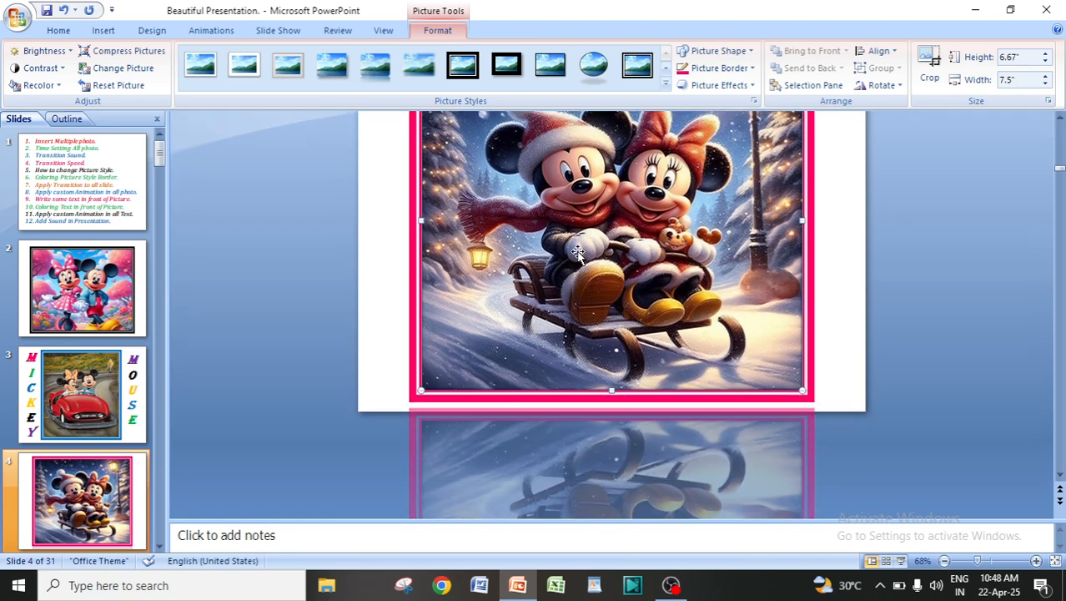
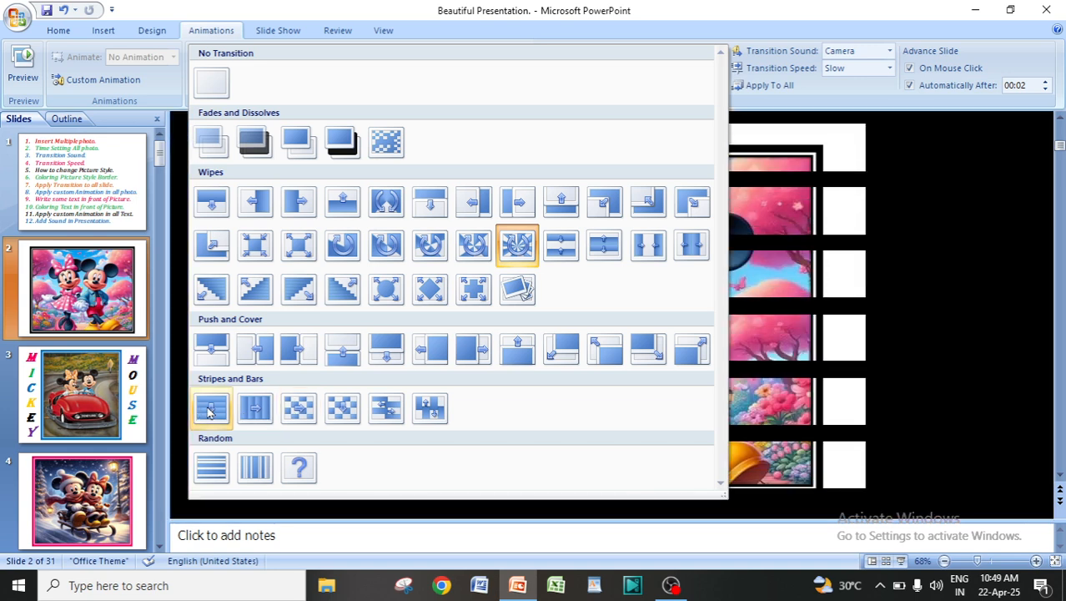
Check the transition choices for slides 2 and 5, and return to the topic list on slide 1.
click(780, 238)
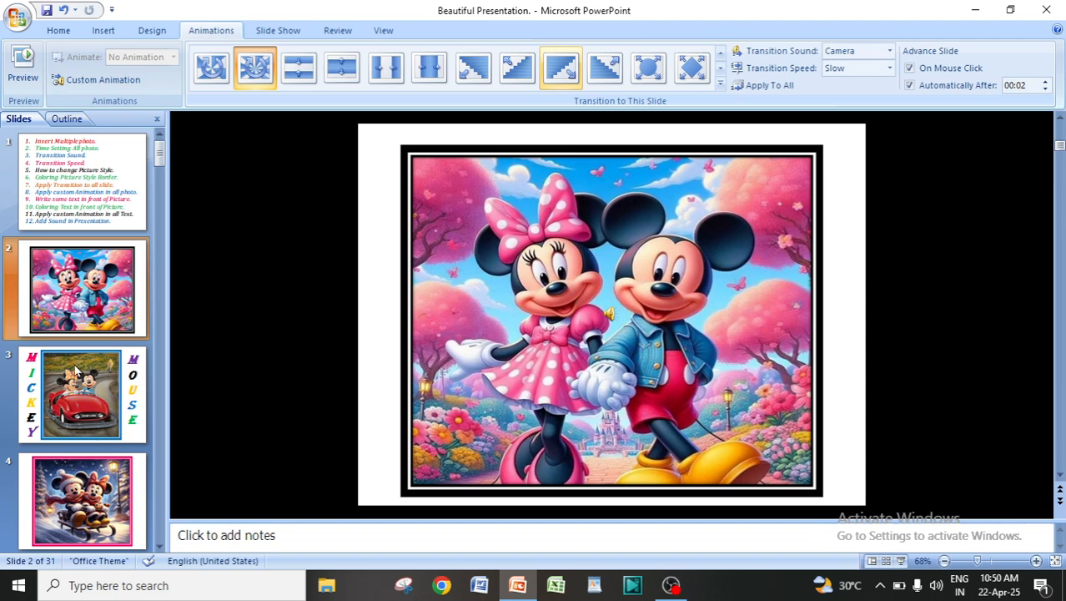
scroll(73, 334, down, 3)
click(70, 296)
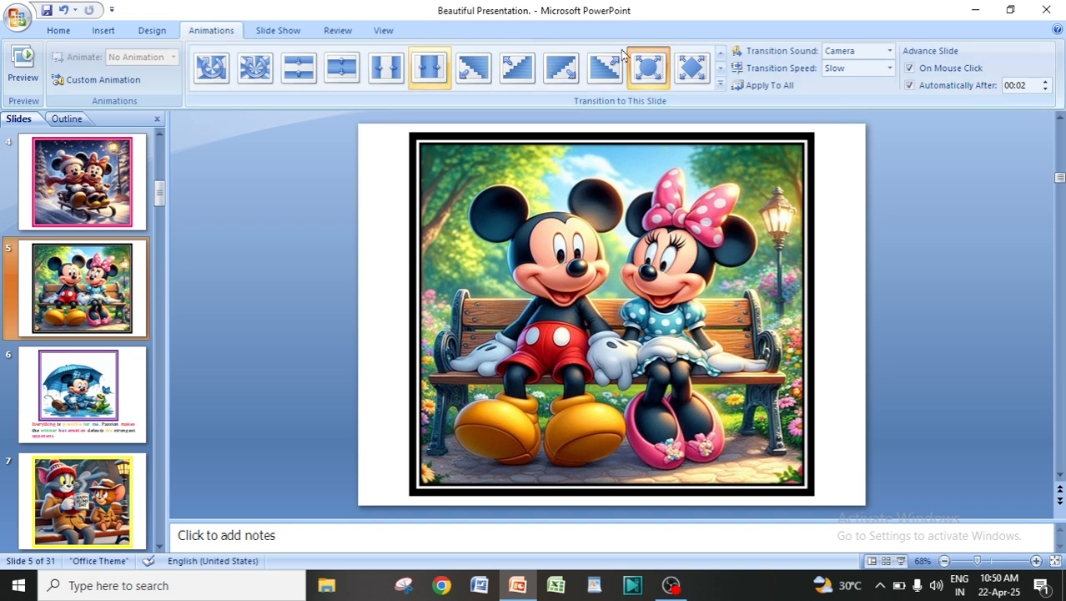
click(263, 67)
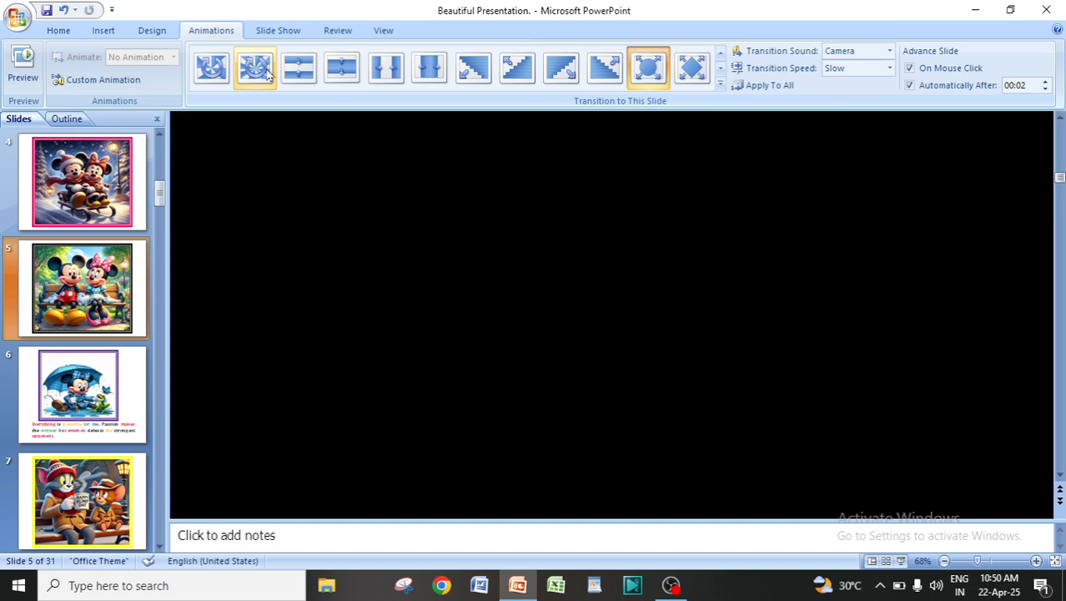
scroll(108, 256, up, 3)
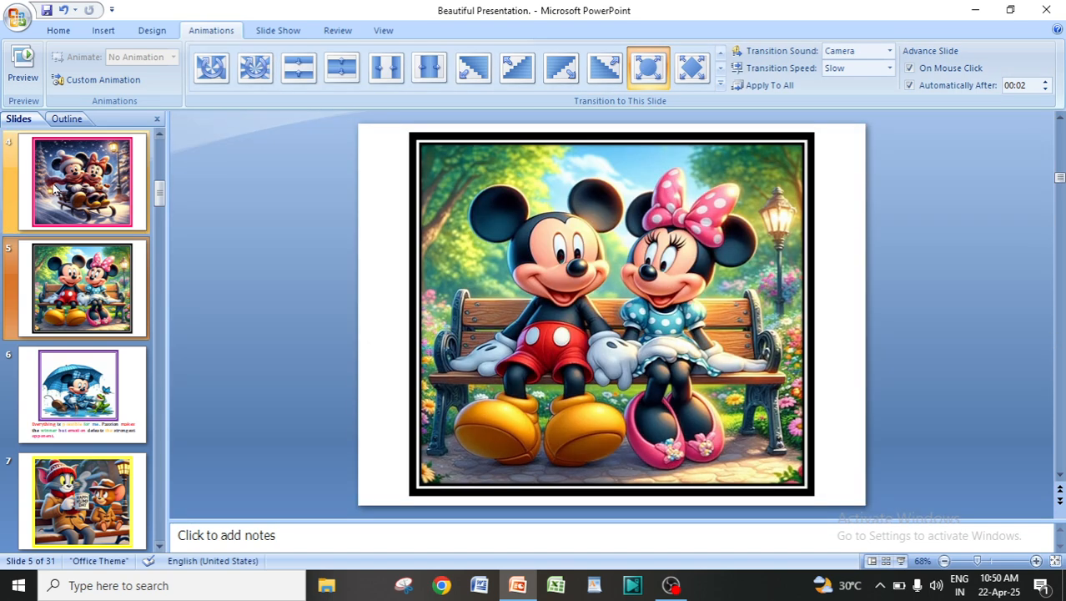
scroll(109, 256, up, 2)
click(75, 167)
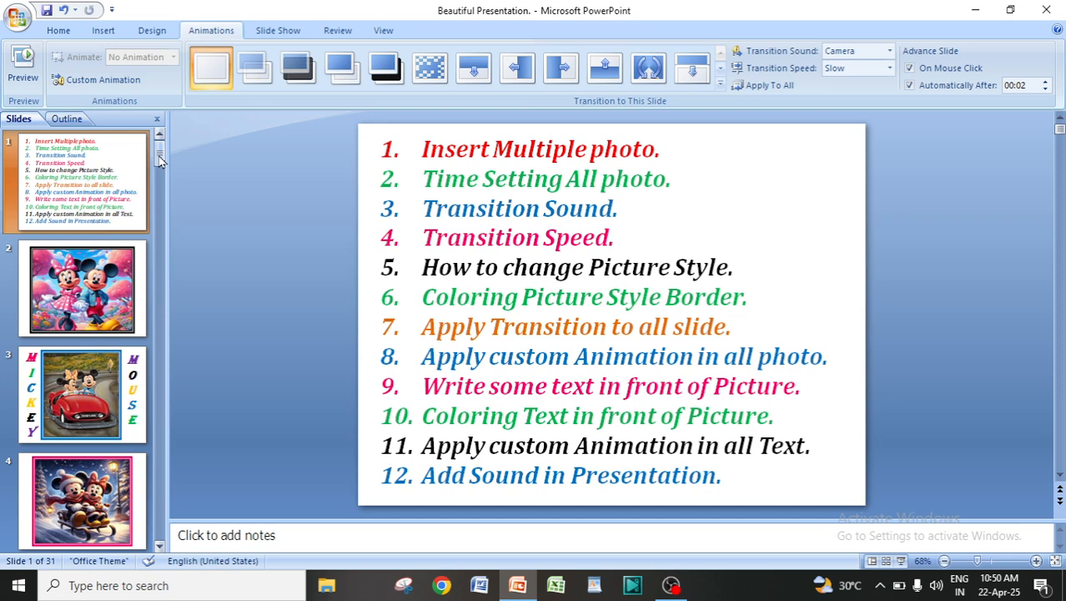
Select the duck picture on slide 18 and open its custom animation settings.
scroll(116, 309, down, 12)
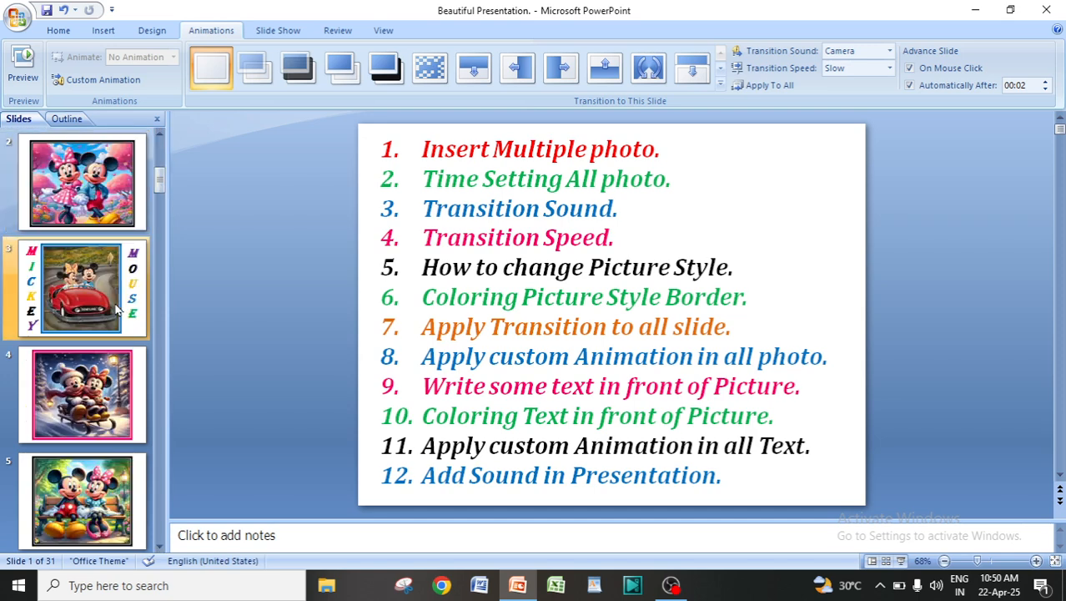
scroll(117, 309, down, 4)
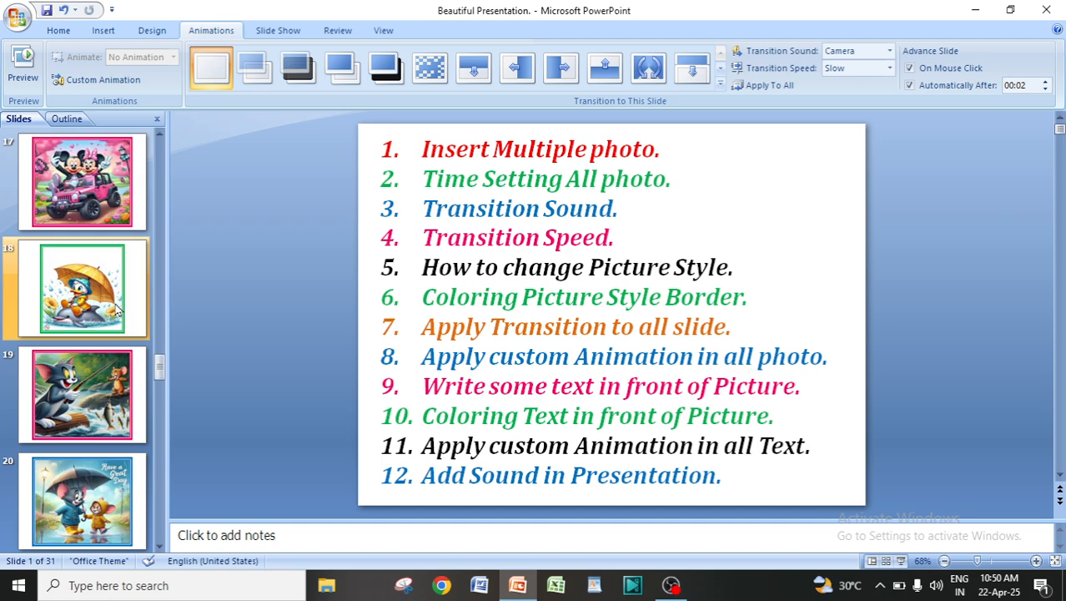
click(98, 297)
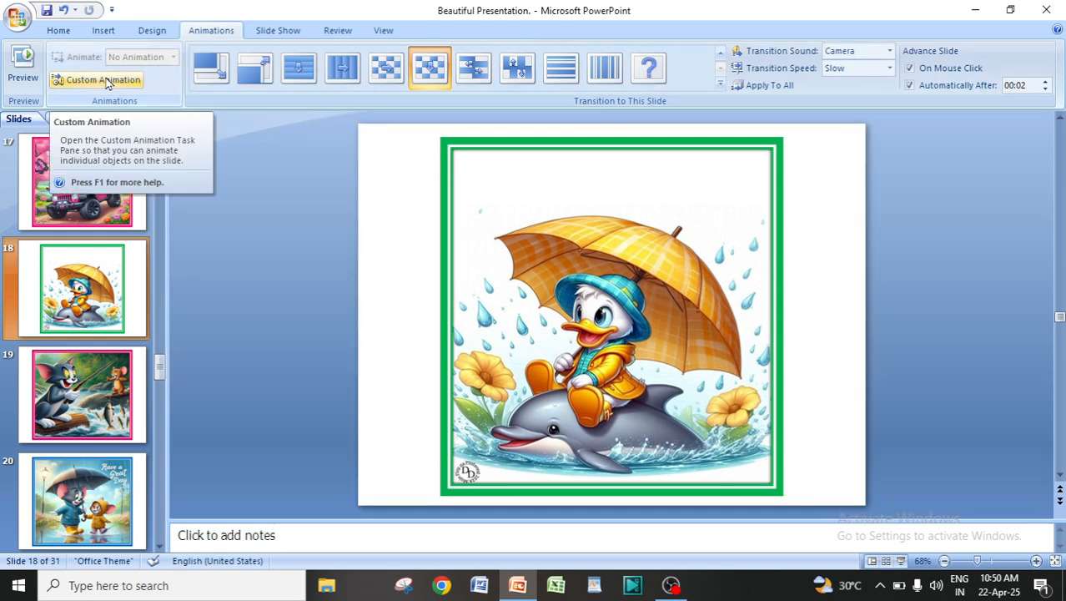
click(612, 336)
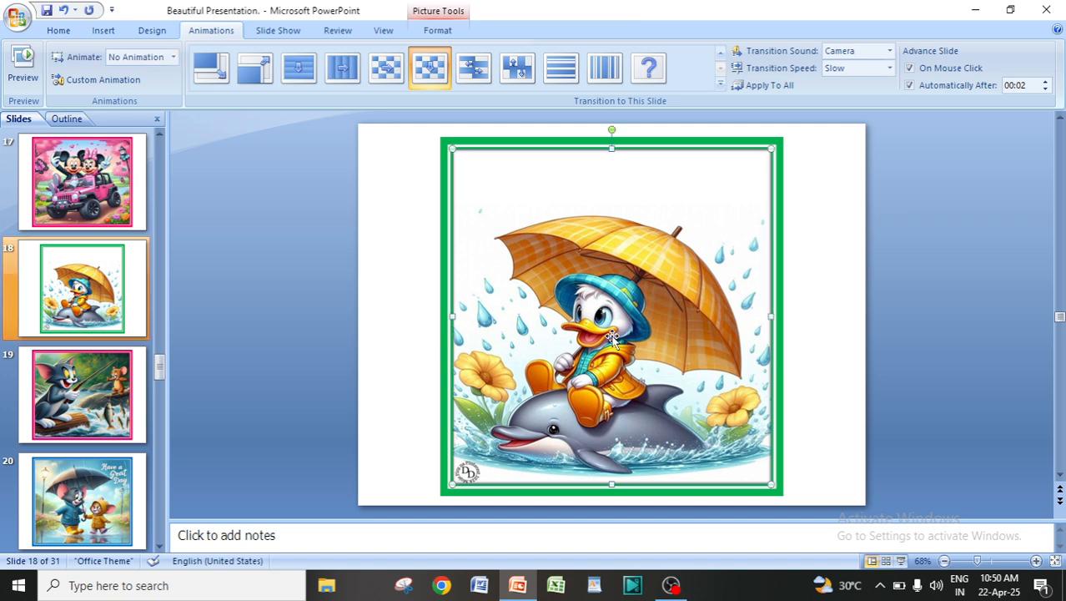
click(73, 79)
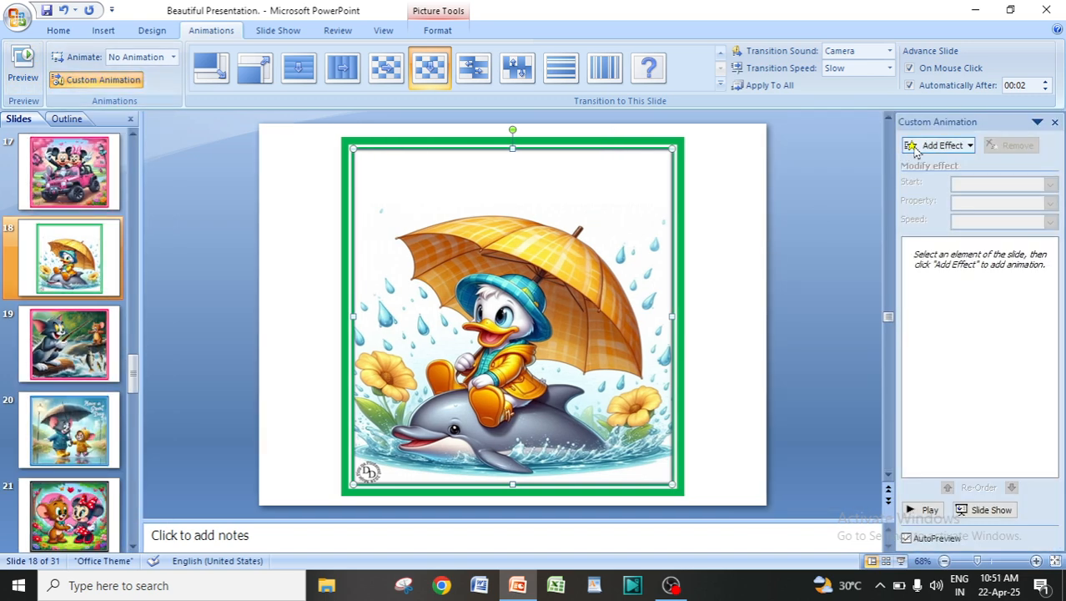
Look through the emphasis and exit animation effects available for the duck picture, adding none.
click(922, 147)
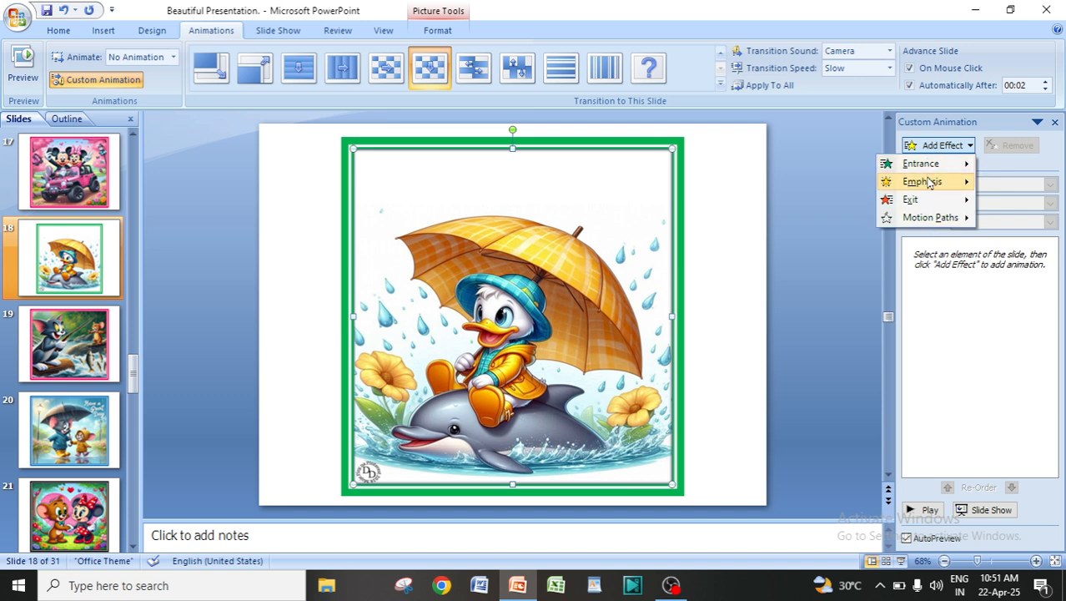
mouse_move(929, 183)
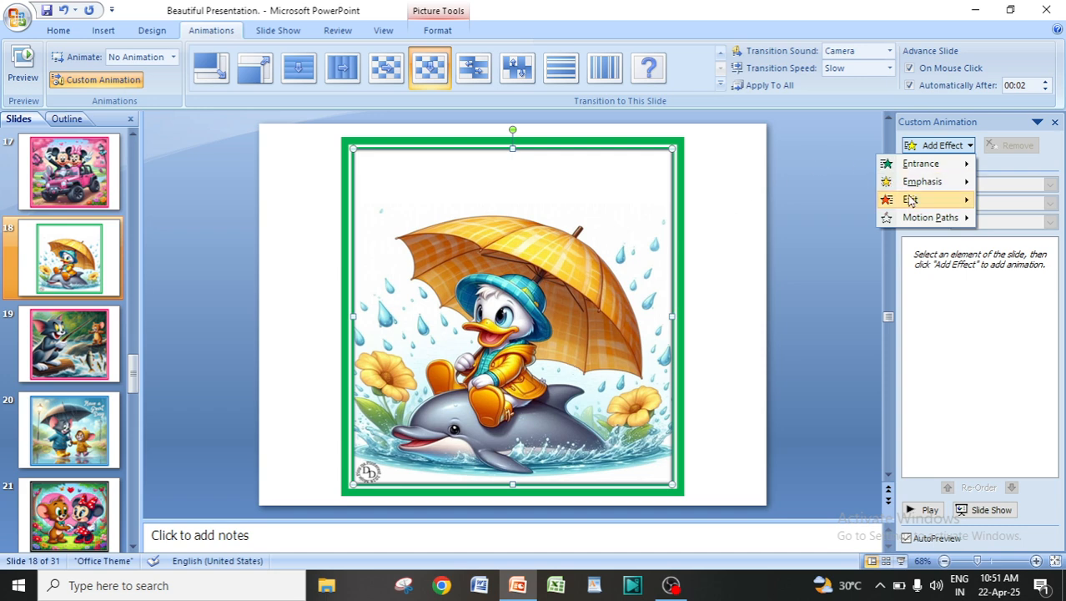
mouse_move(910, 203)
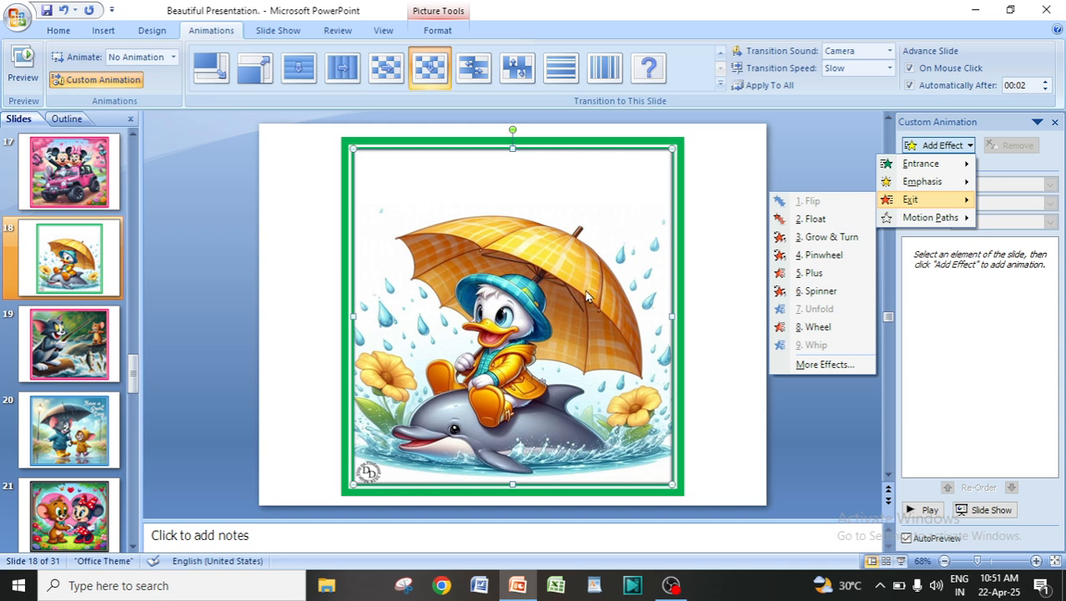
click(727, 169)
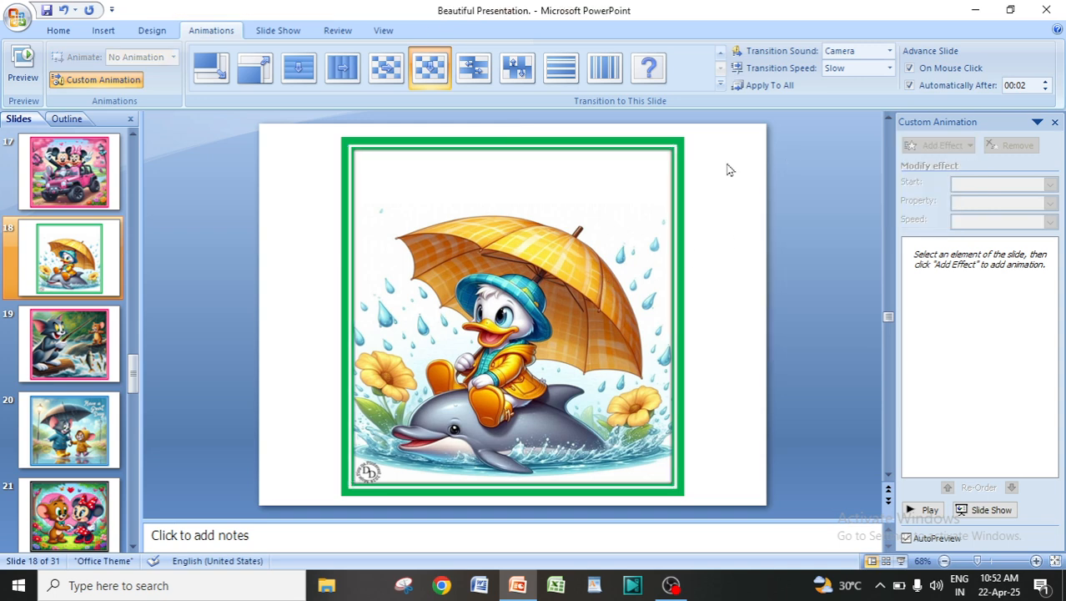
Go back to the start of the presentation and open slide 2 followed by slide 4.
scroll(561, 342, up, 2)
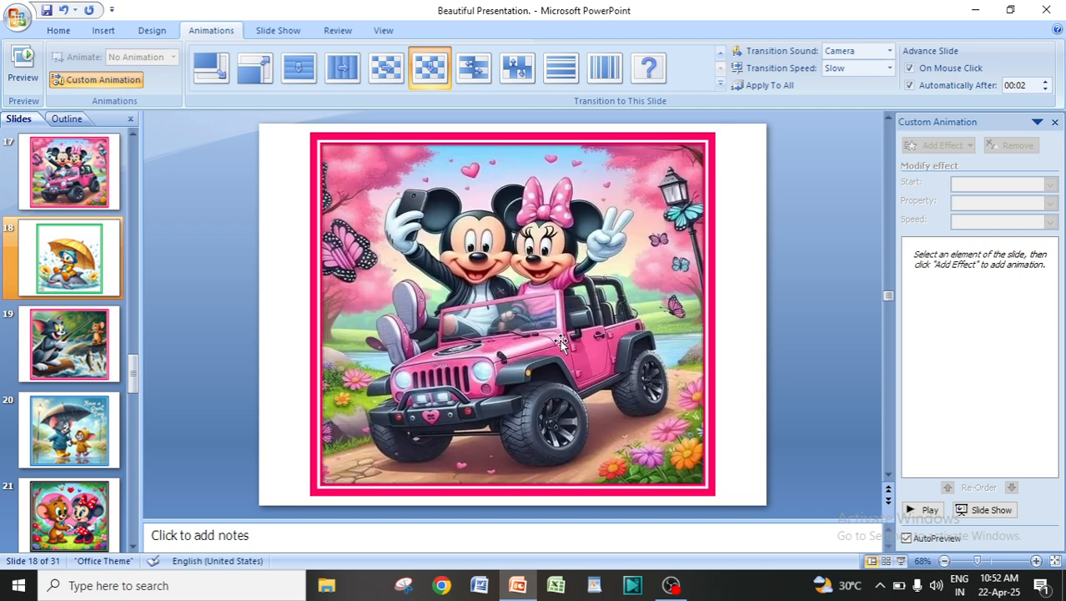
scroll(560, 342, up, 4)
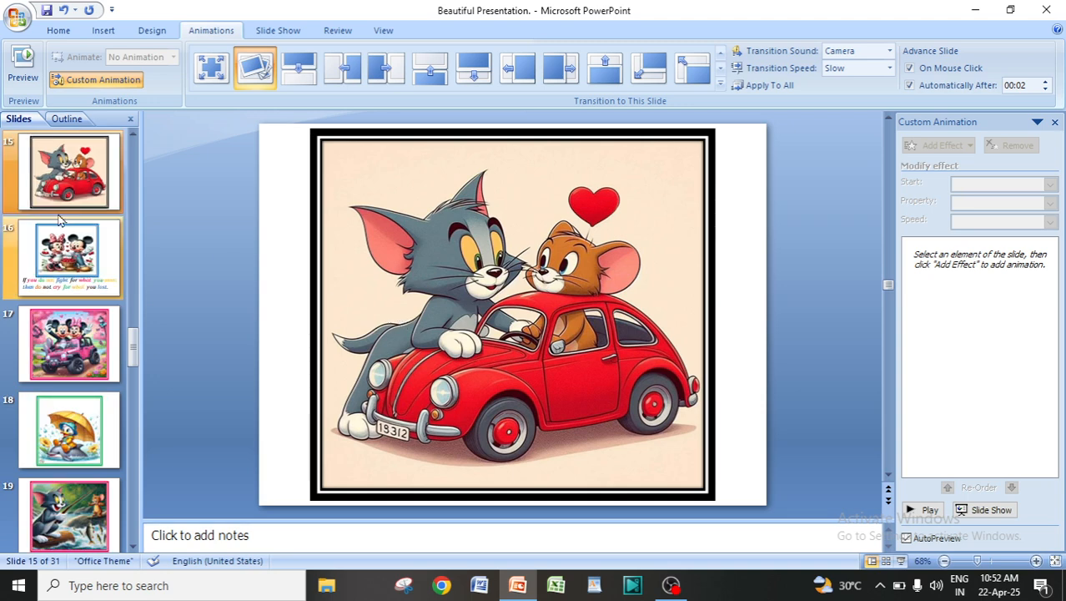
drag(134, 351, 142, 139)
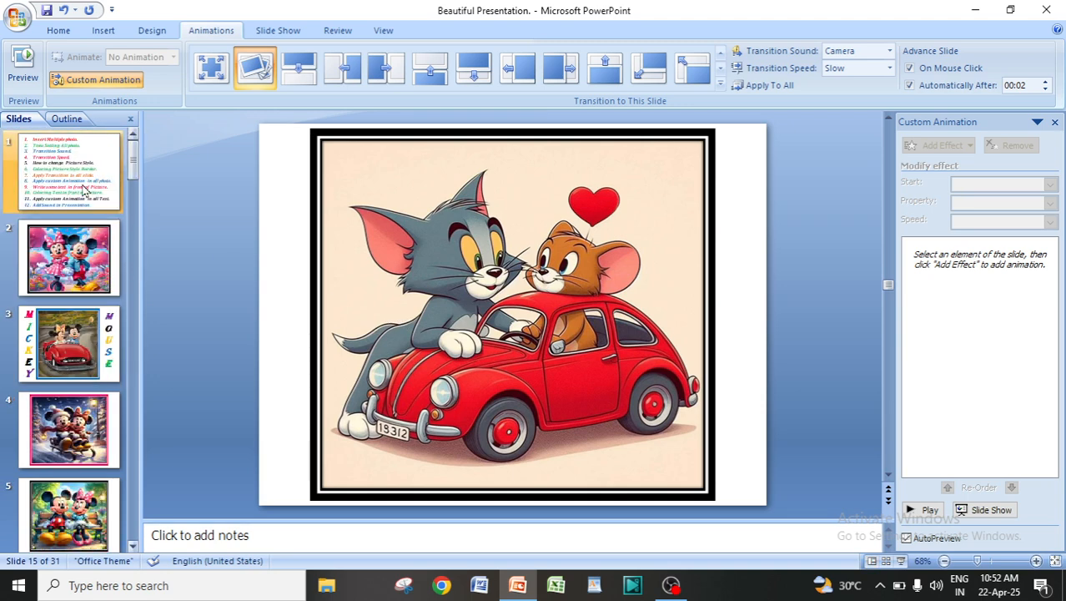
click(71, 288)
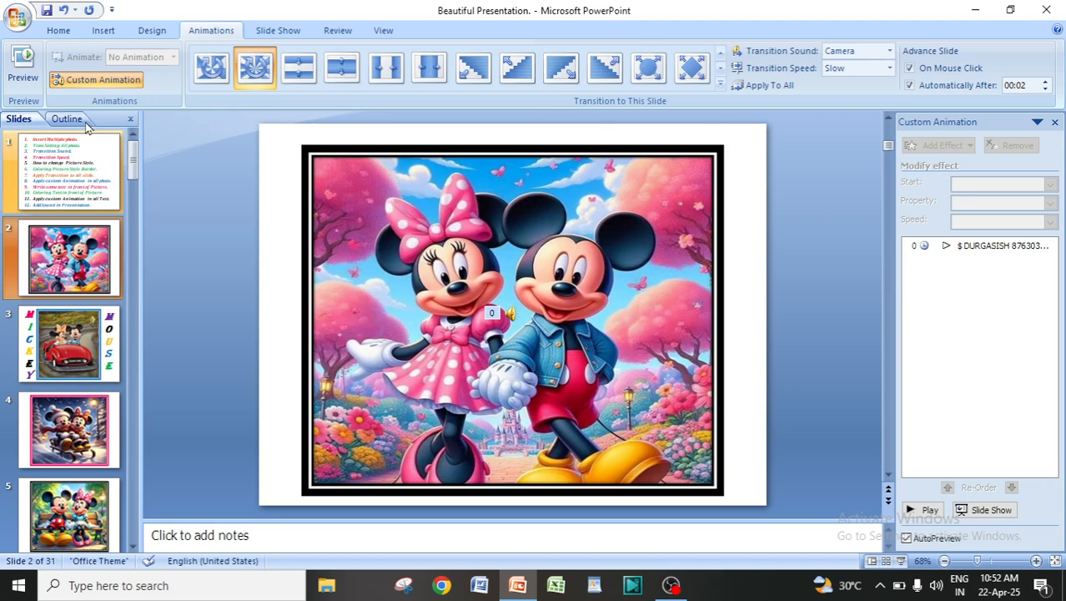
click(80, 429)
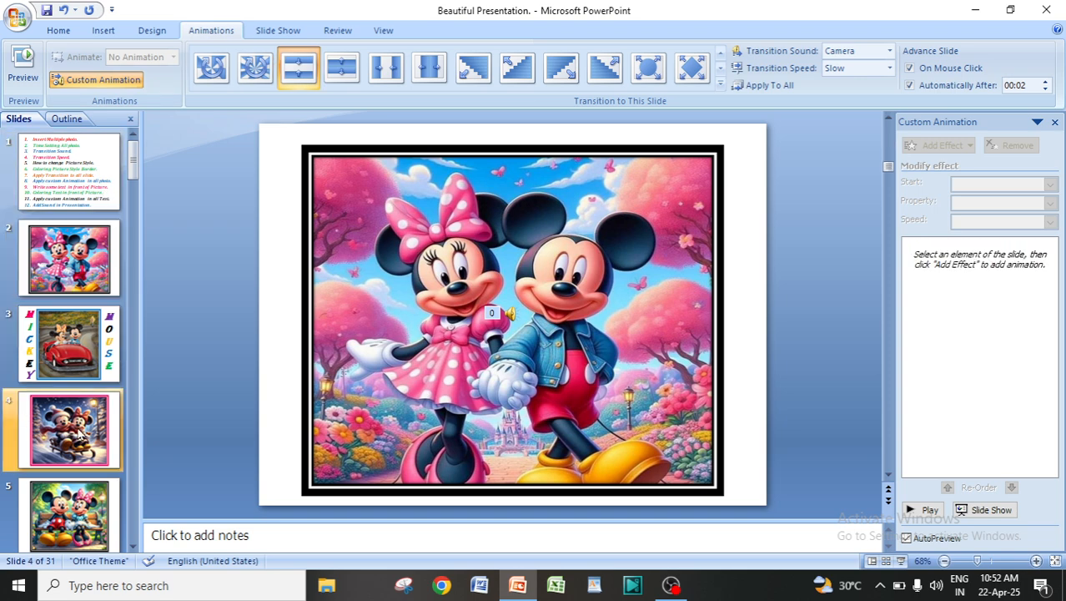
Show how to open custom animation for the slide 4 picture, check the effect categories and close the settings again.
click(79, 81)
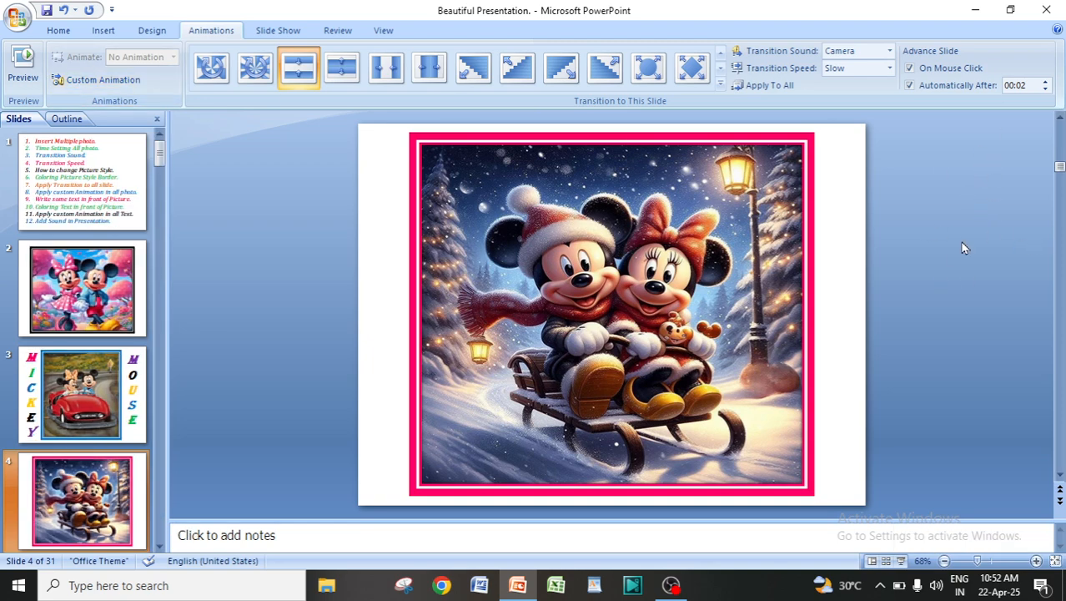
click(99, 79)
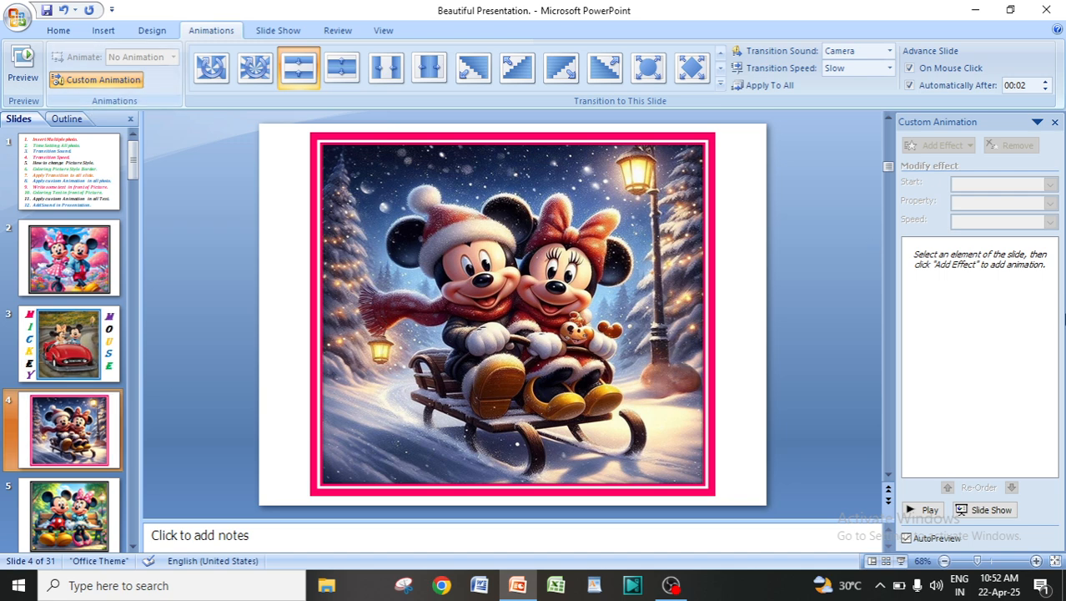
click(113, 80)
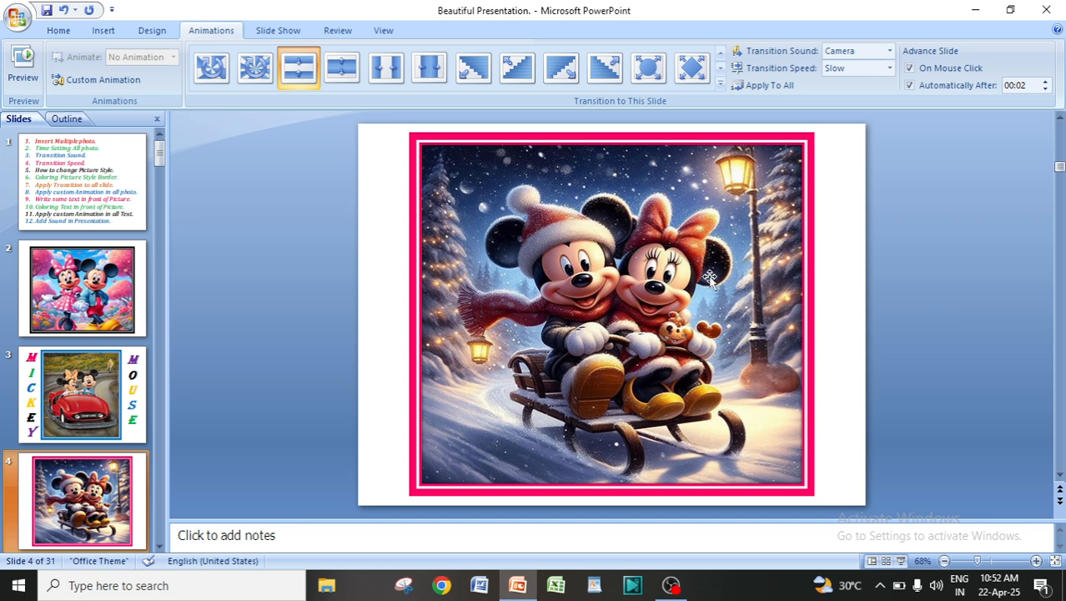
click(103, 80)
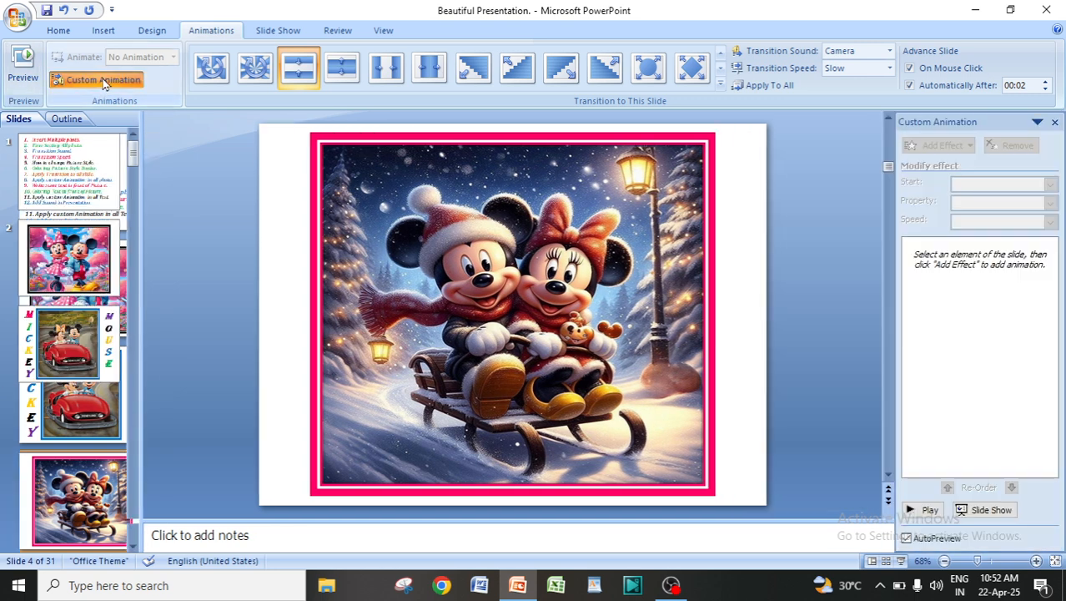
click(478, 321)
click(919, 150)
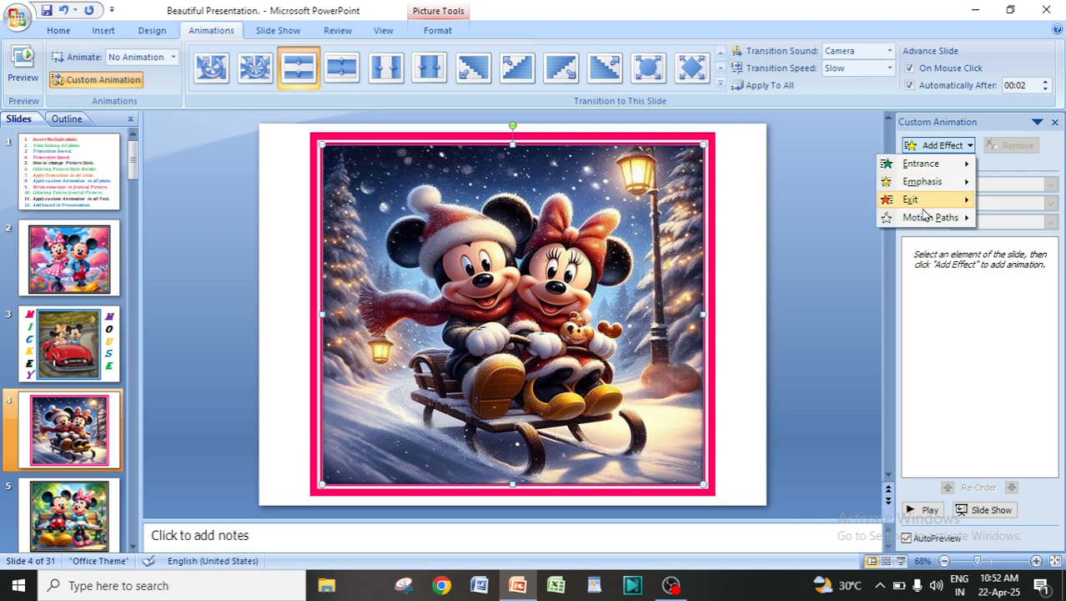
click(1055, 122)
click(1054, 122)
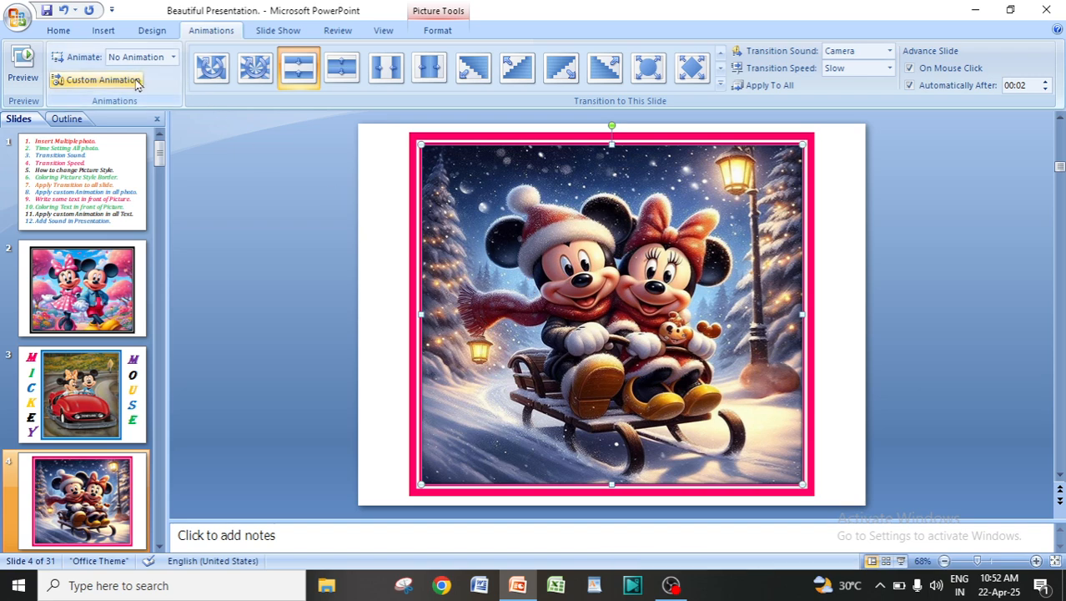
Insert a text box over the car picture on slide 3 and enter the text "Tom and Jerry".
click(82, 179)
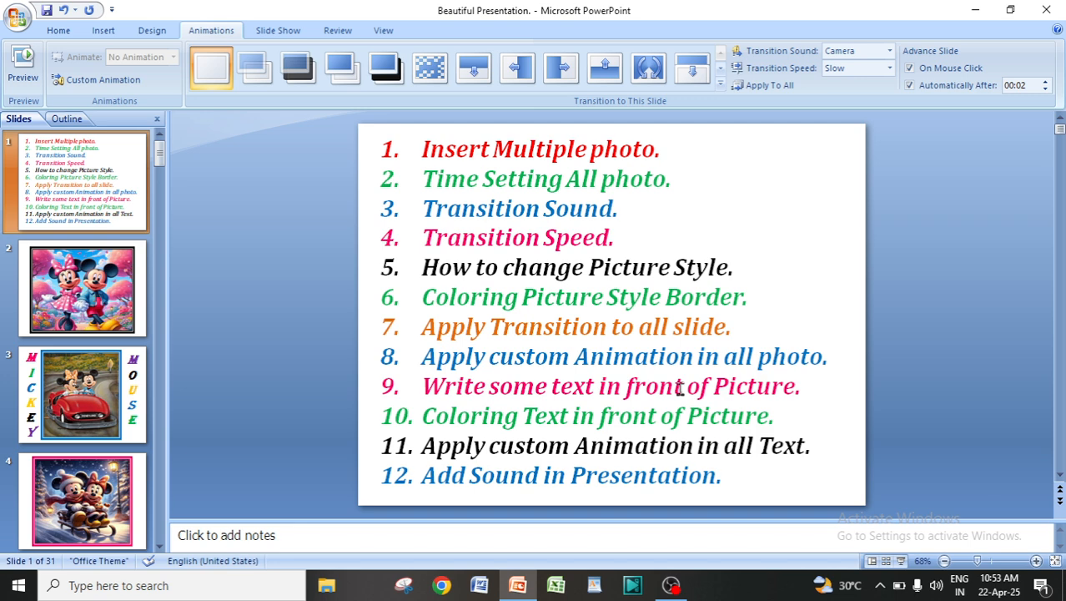
click(62, 404)
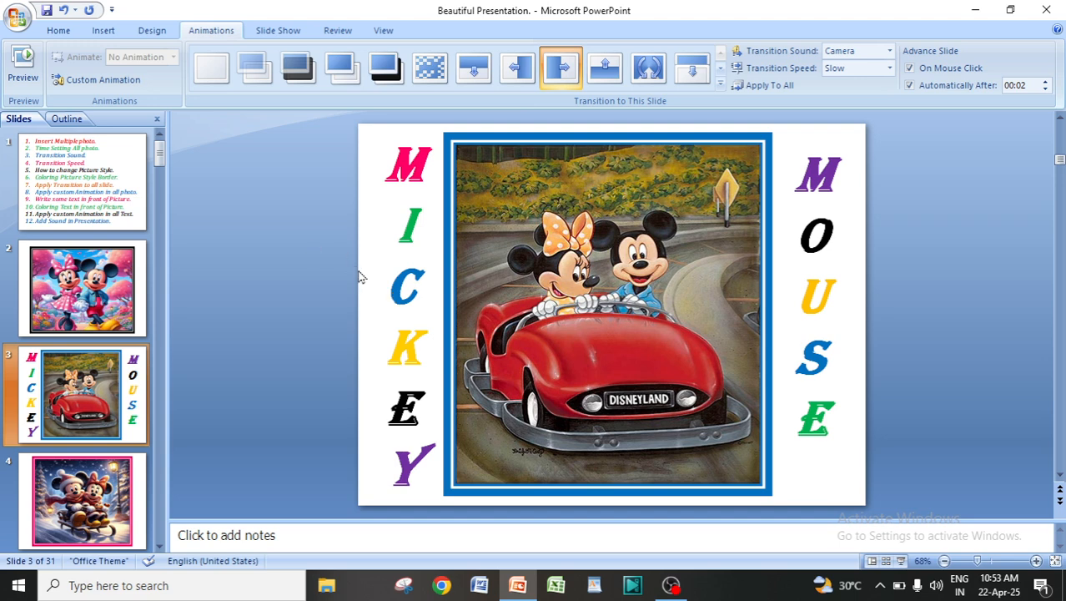
click(100, 30)
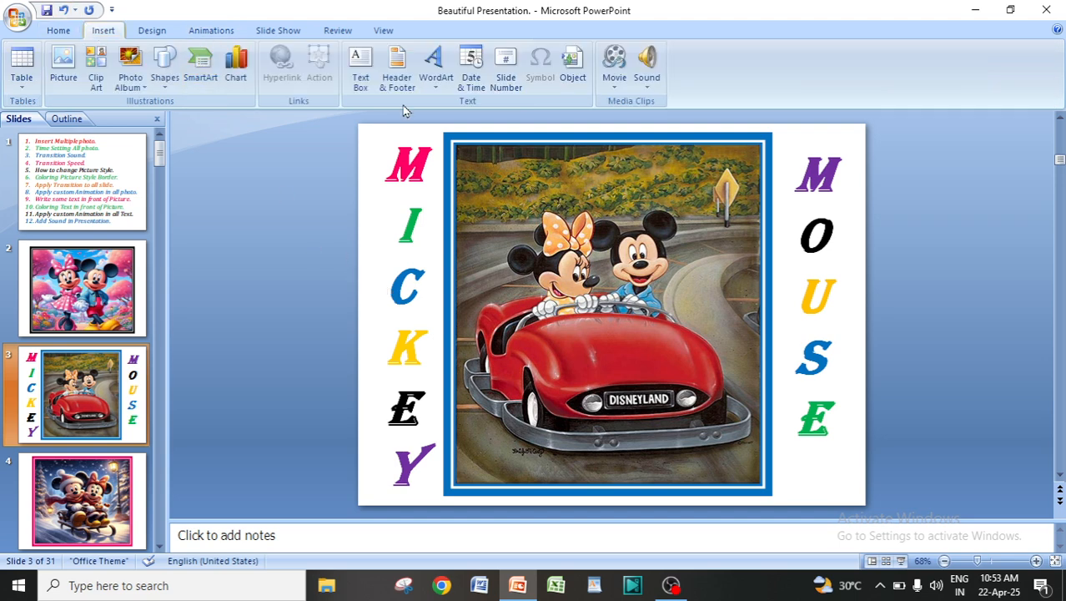
click(353, 67)
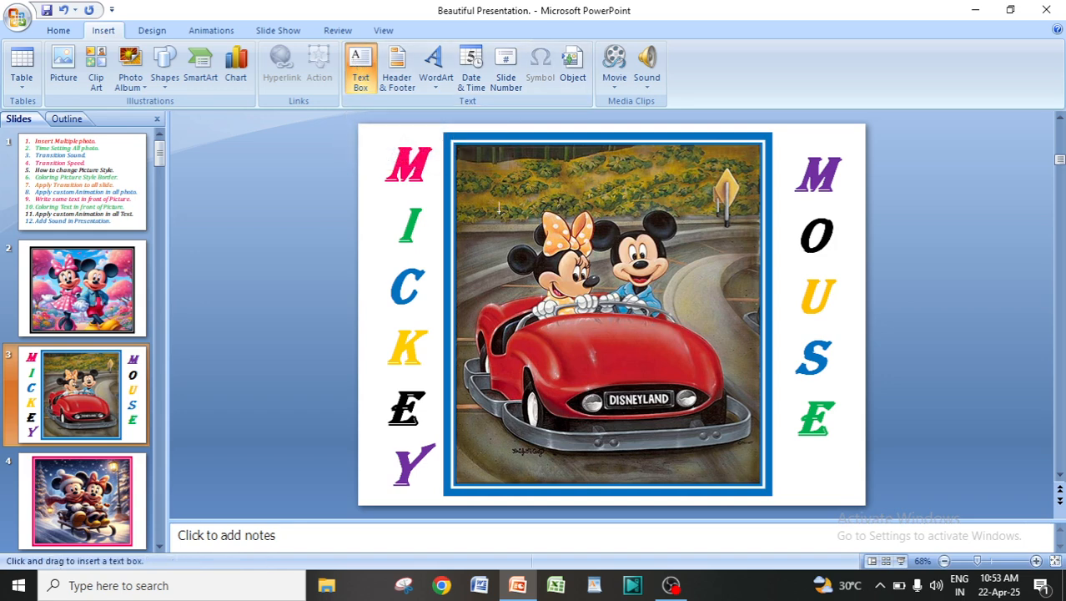
mouse_move(499, 211)
mouse_down()
mouse_move(667, 299)
mouse_move(707, 348)
mouse_move(684, 351)
mouse_up()
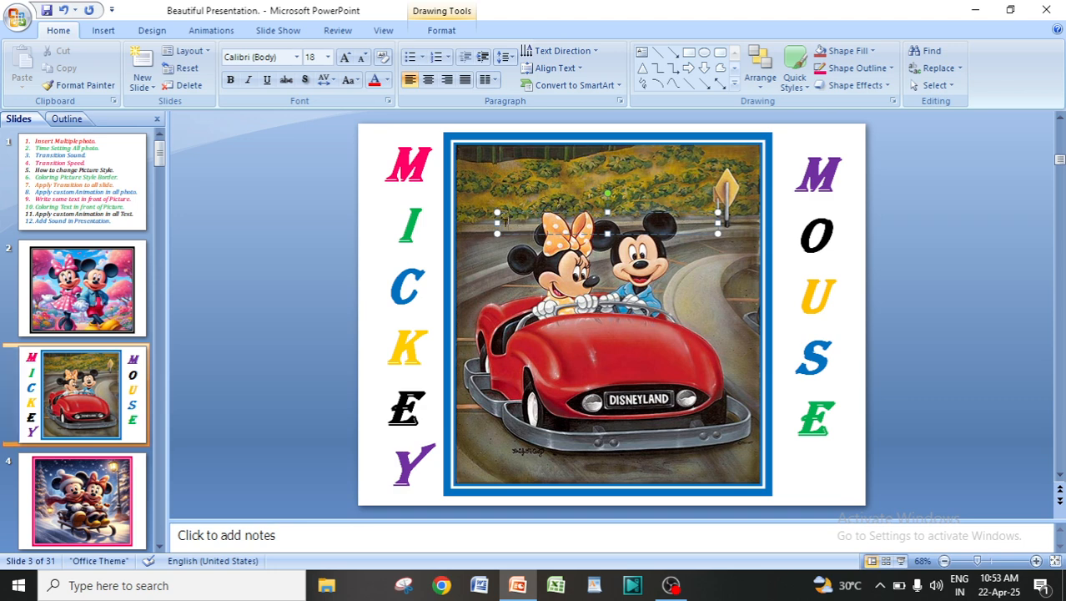
text(Tom and)
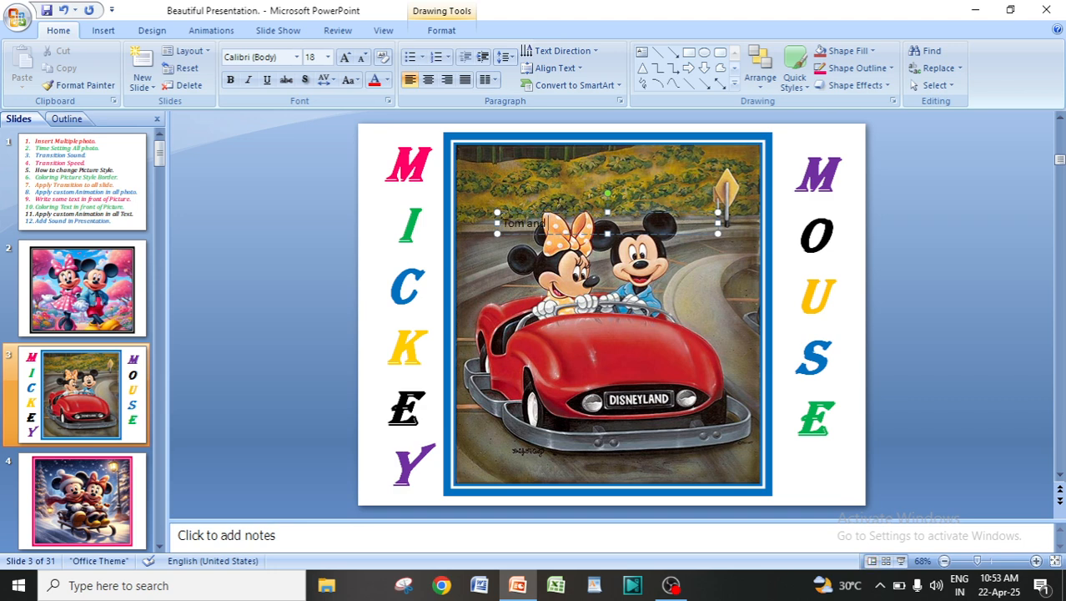
text( Che)
Set the font size of the "Tom and Jerry" text to 66.
drag(508, 219, 584, 220)
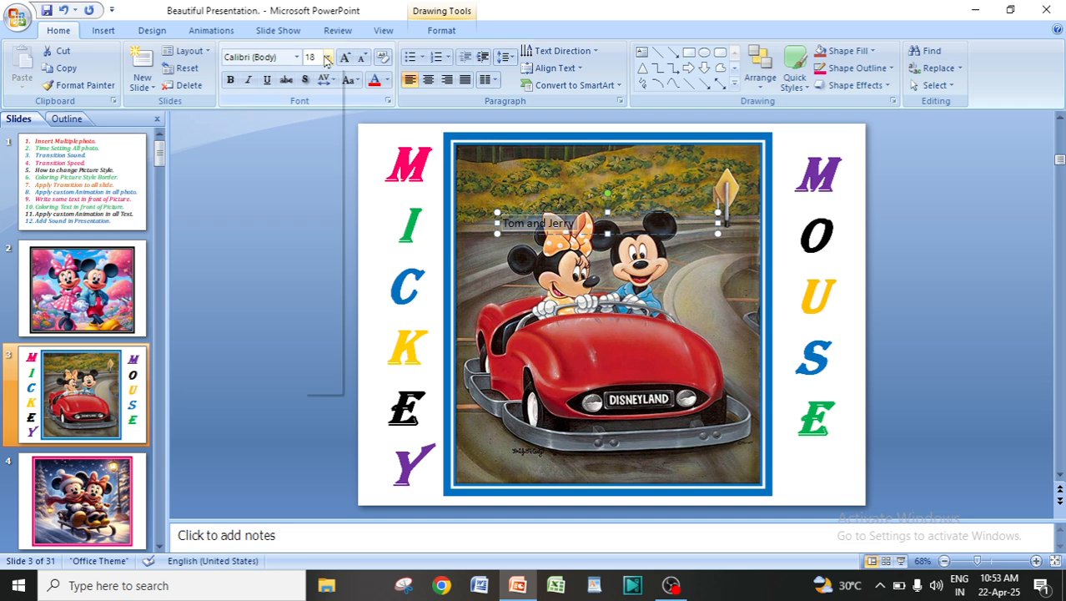
click(328, 57)
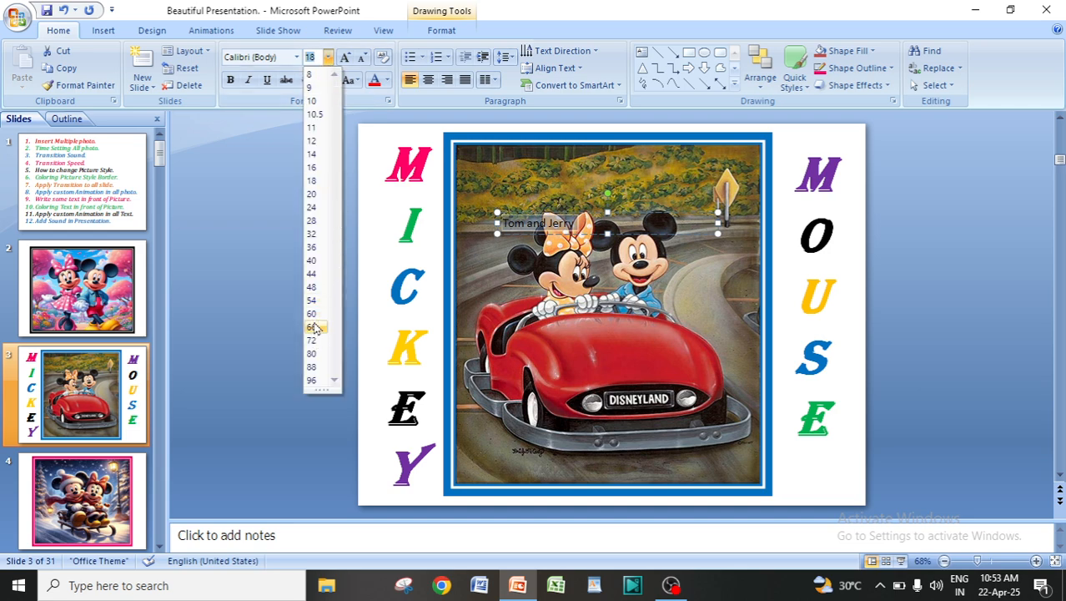
click(313, 327)
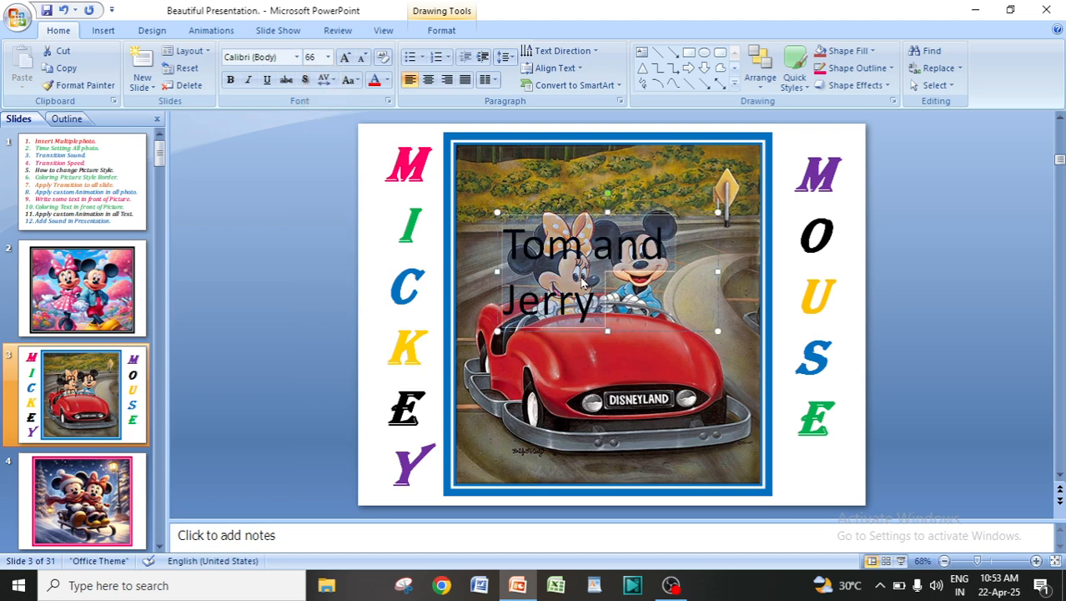
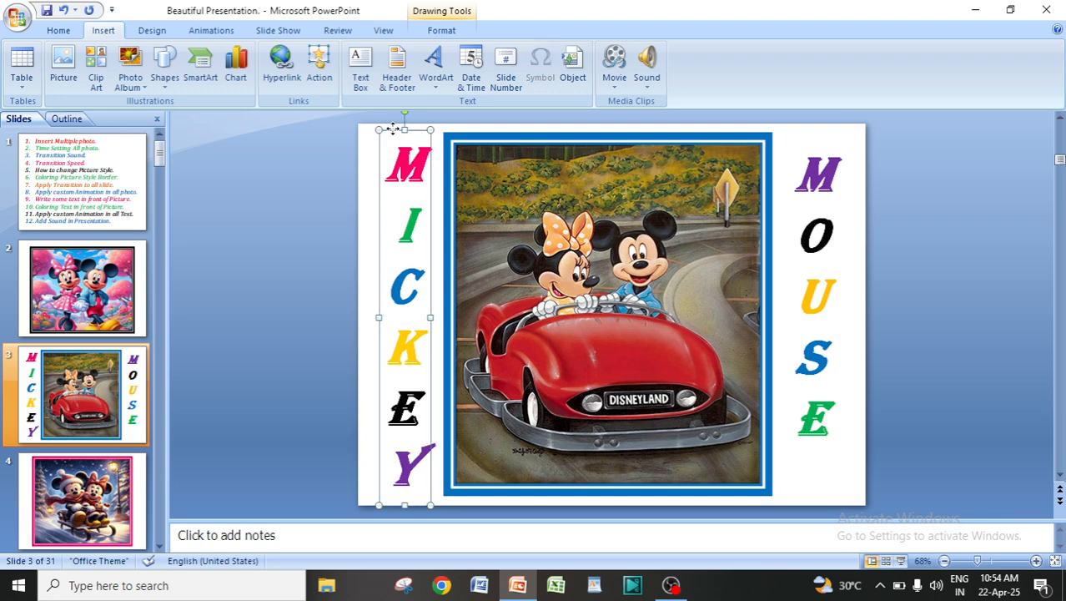
Move the vertical MICKEY text onto the middle of the car picture, return it to its original place and deselect it.
drag(393, 131, 575, 140)
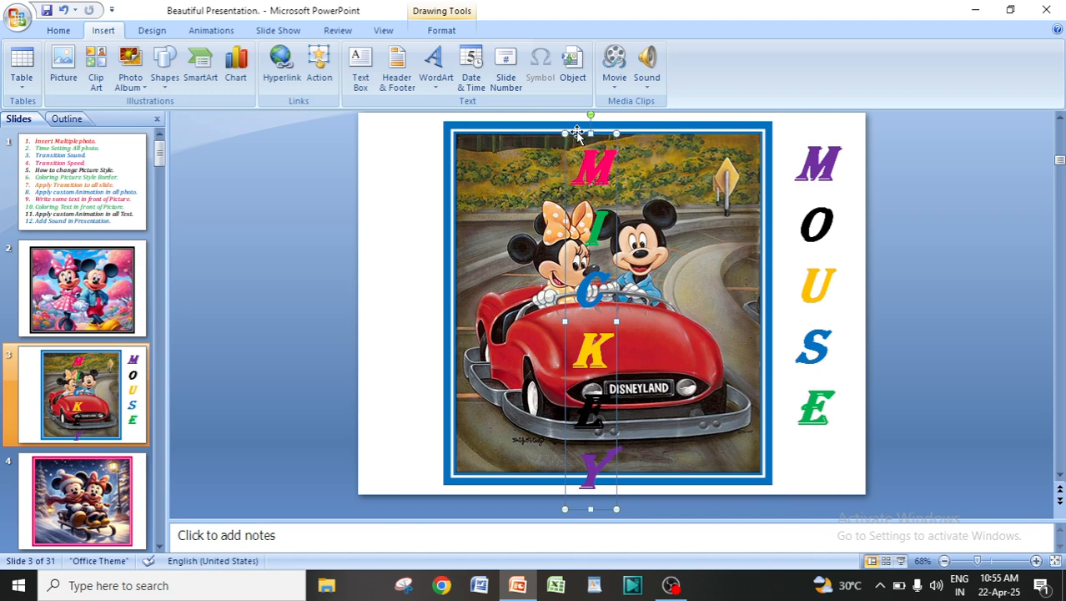
drag(577, 133, 395, 121)
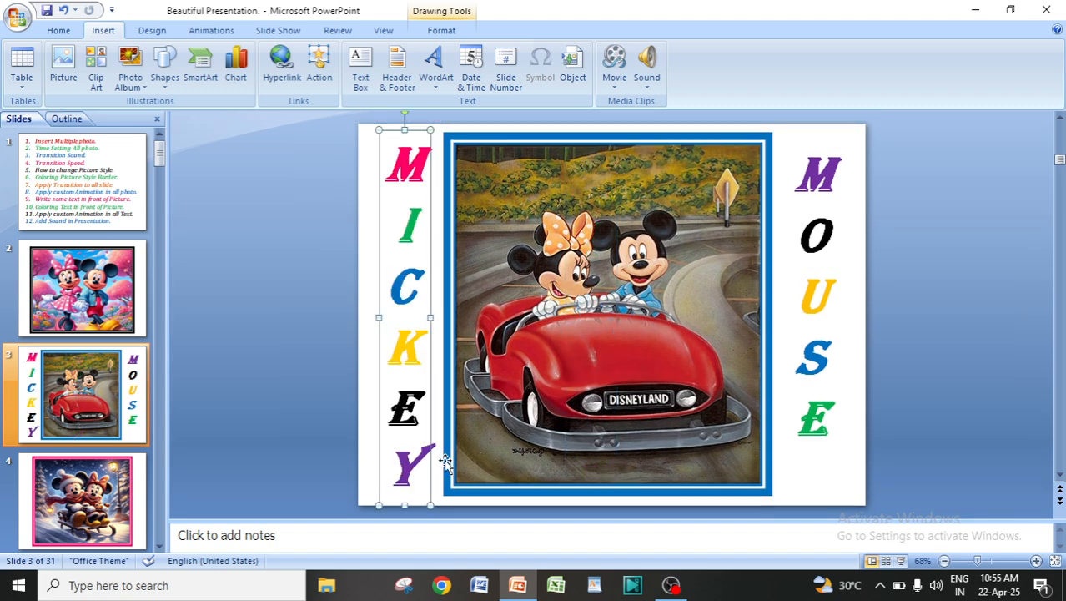
click(784, 349)
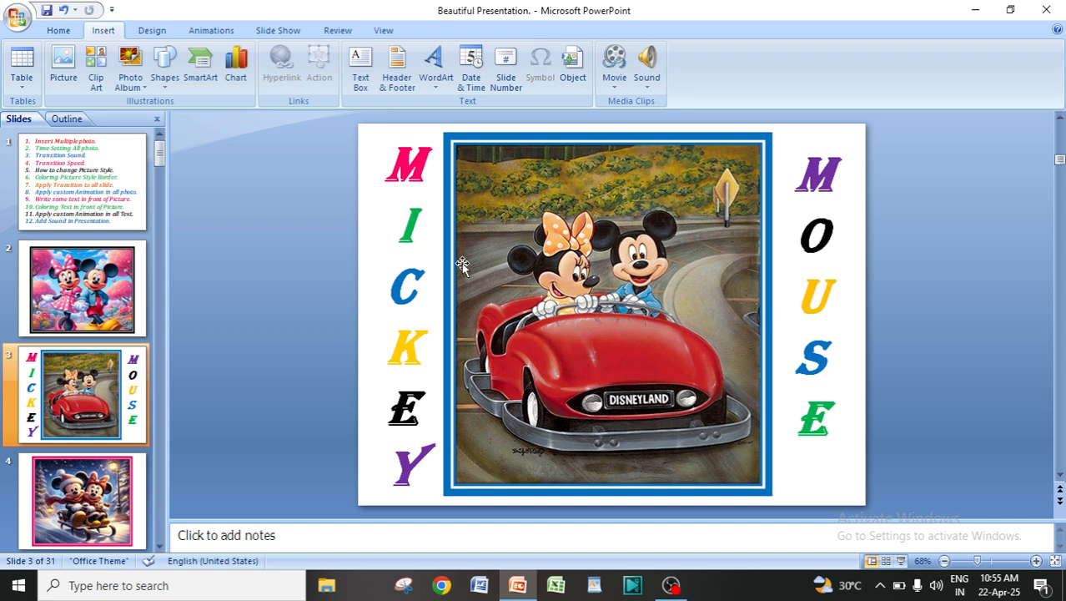
Return to slide 3 via the topic list and view the font colours for the M of MICKEY, changing nothing.
click(72, 192)
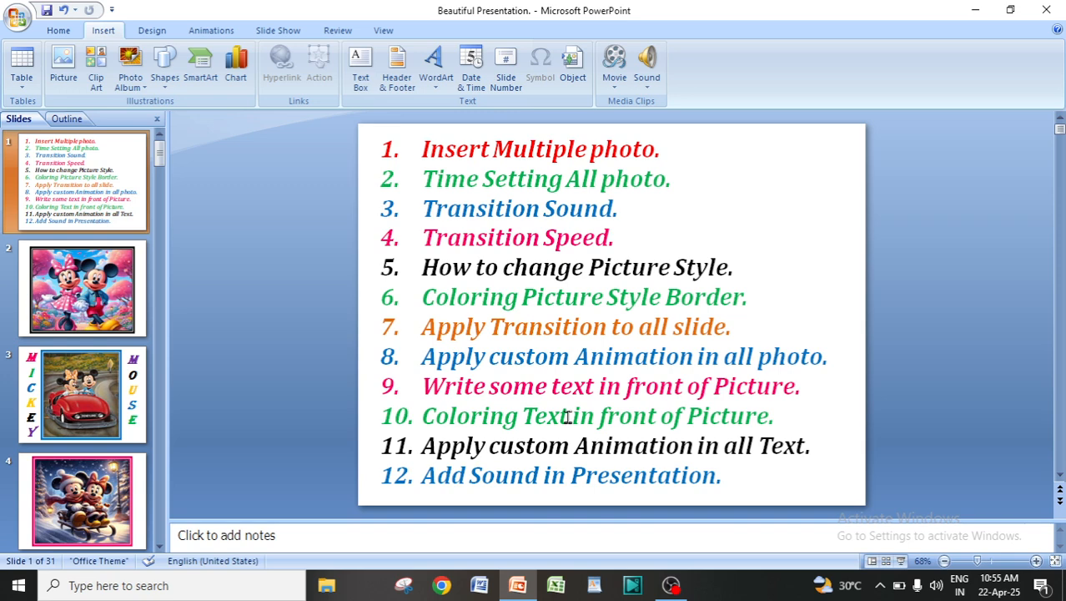
click(81, 402)
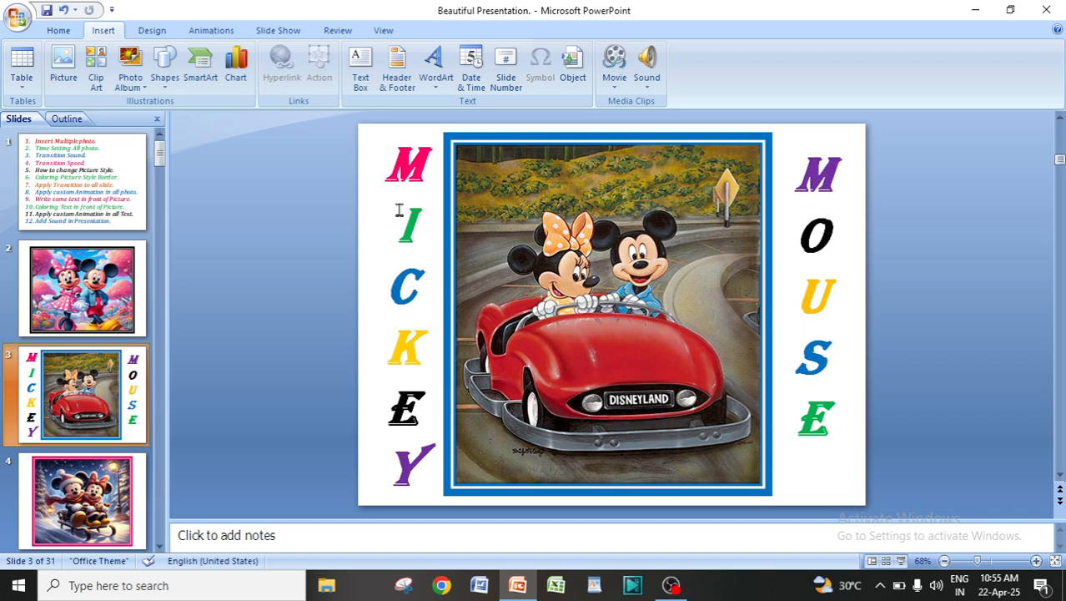
click(390, 159)
drag(390, 159, 424, 167)
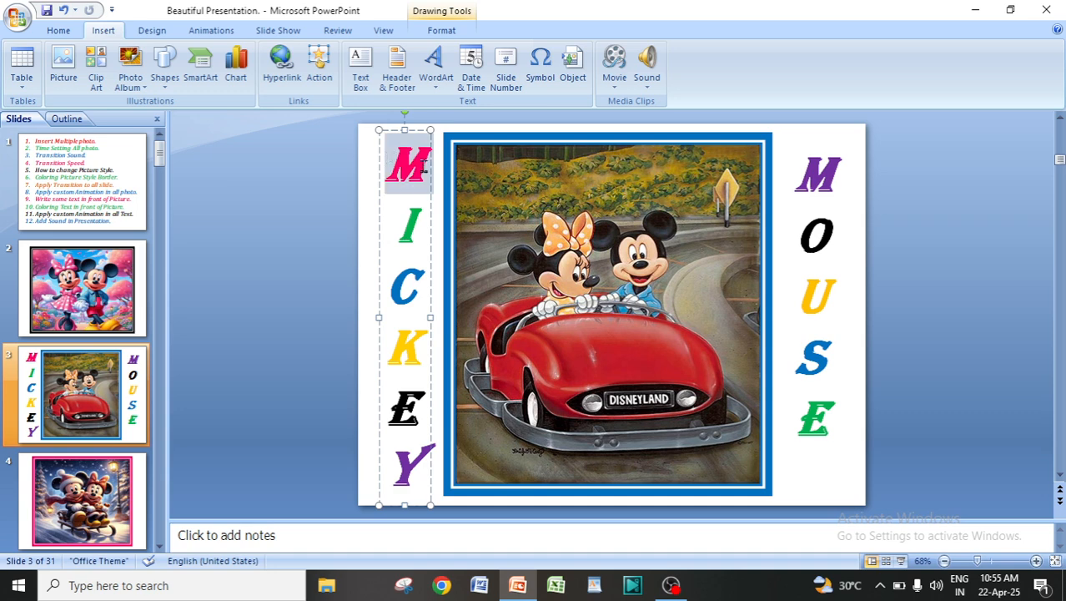
click(59, 31)
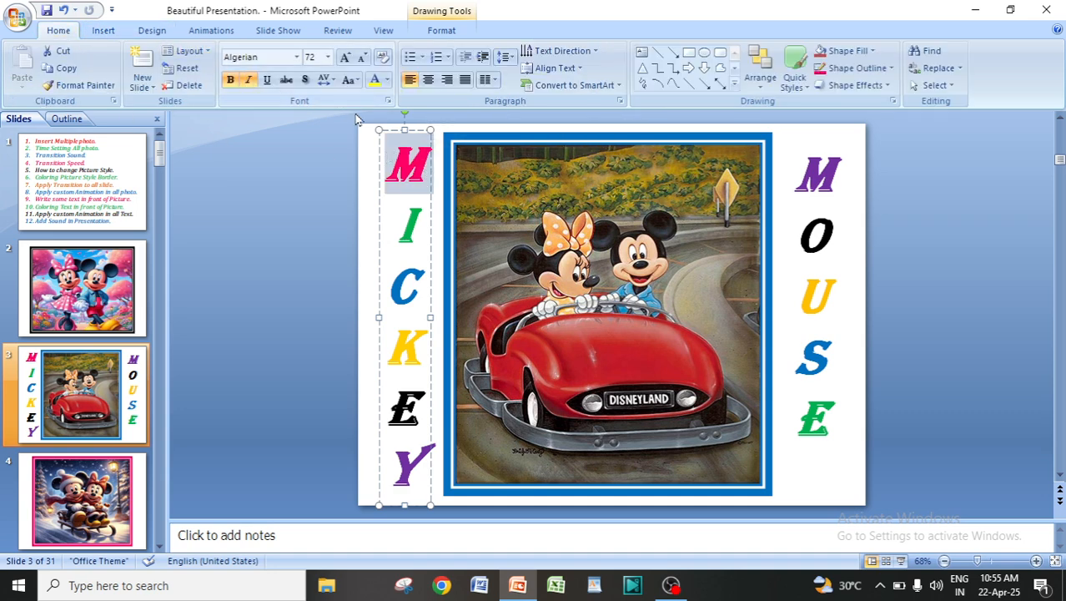
click(386, 81)
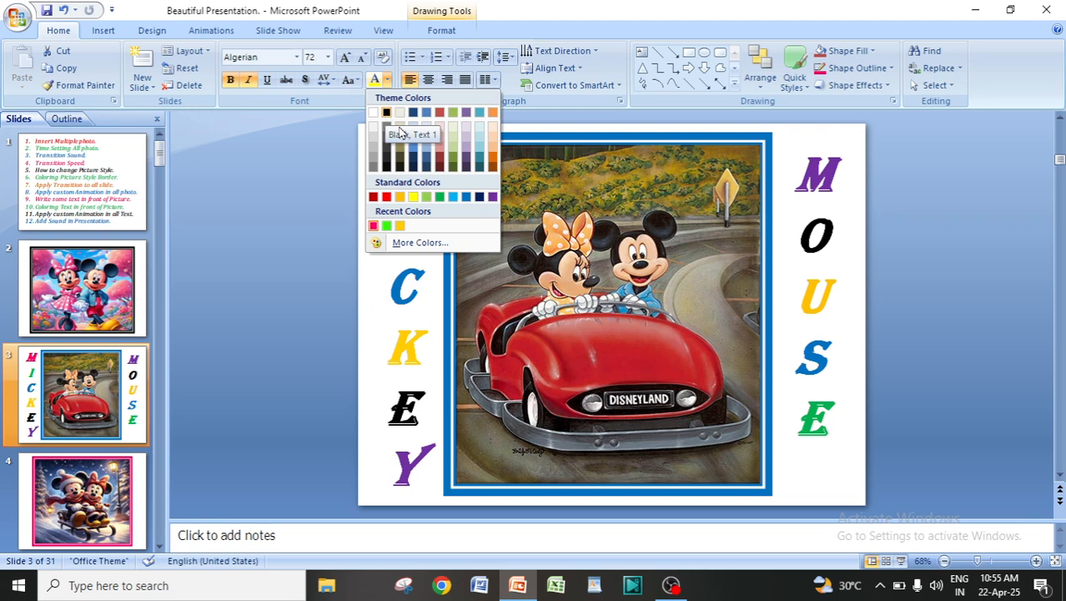
click(280, 274)
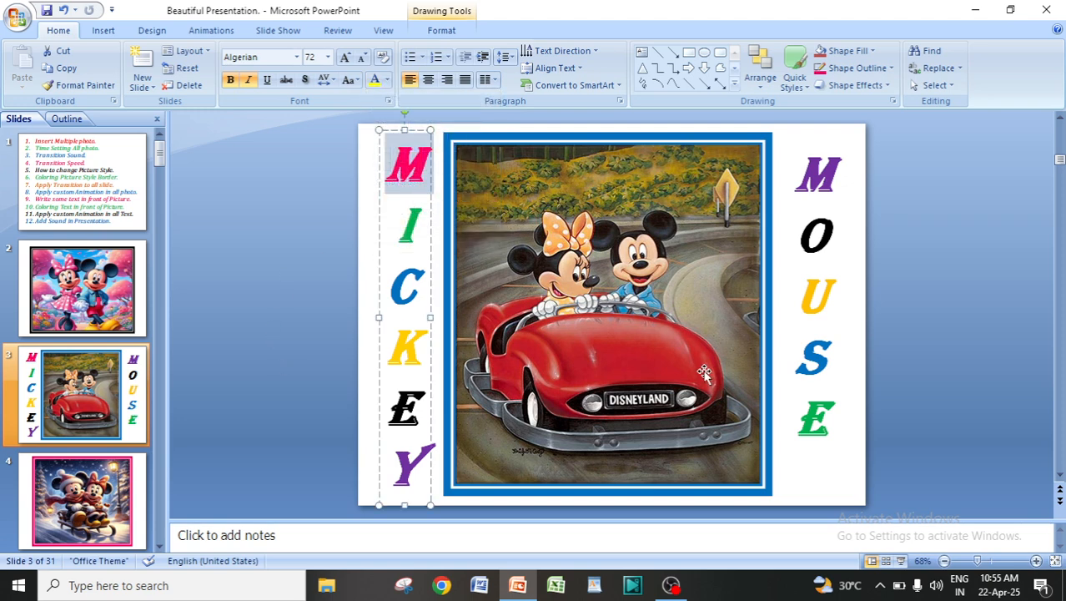
Change the font colour of the letter S in MOUSE to standard red.
click(801, 367)
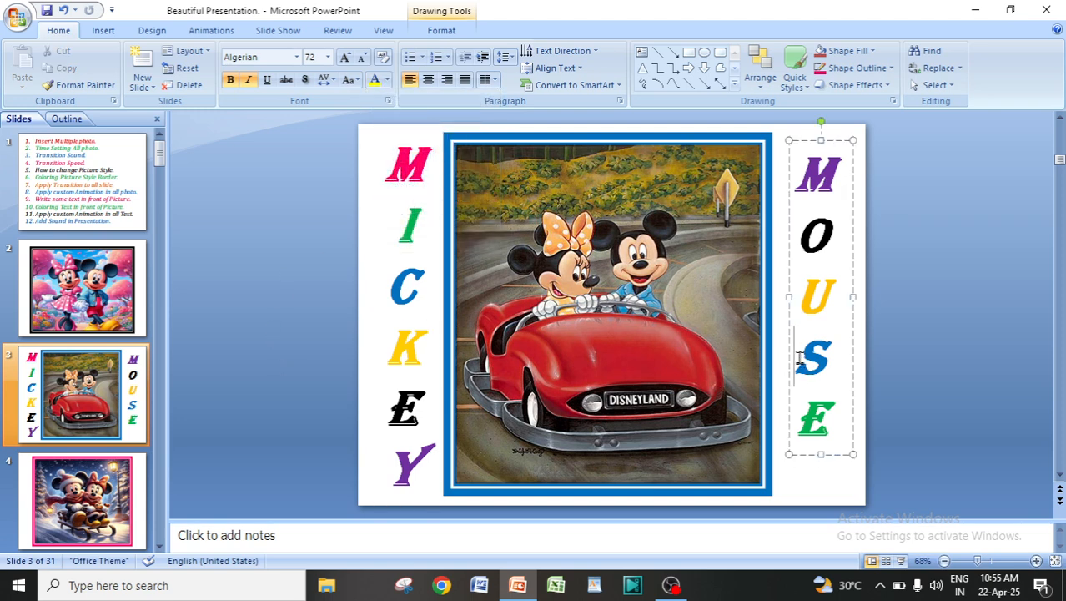
drag(806, 359, 829, 358)
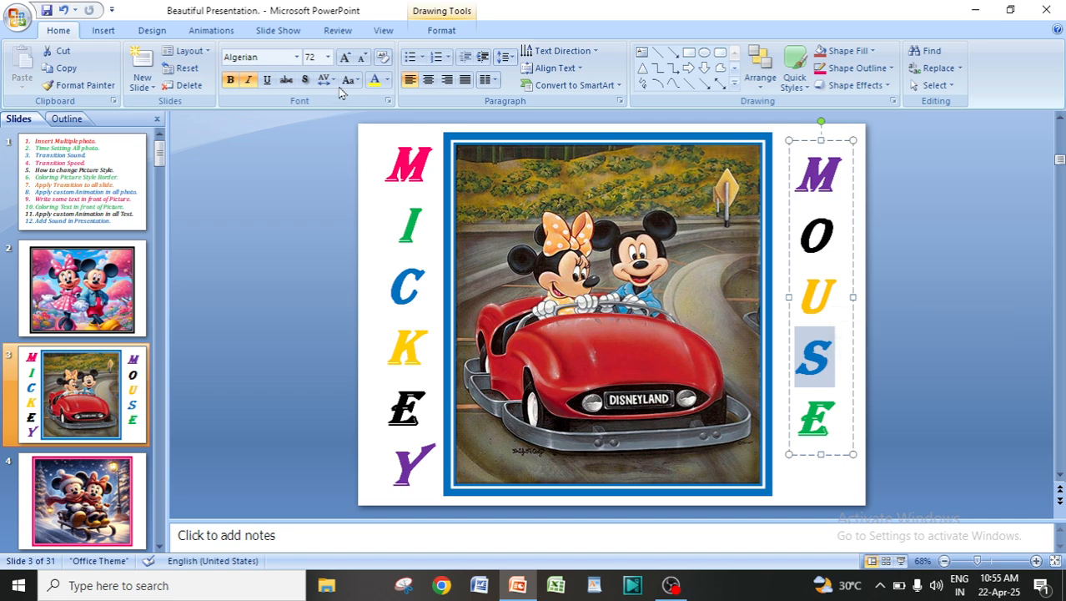
click(386, 80)
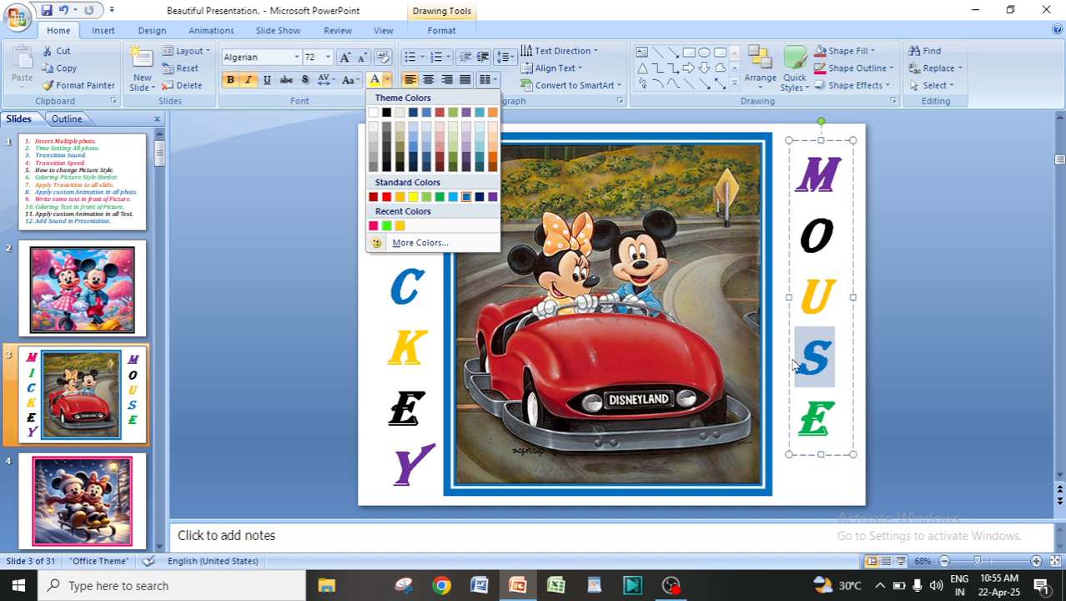
click(387, 198)
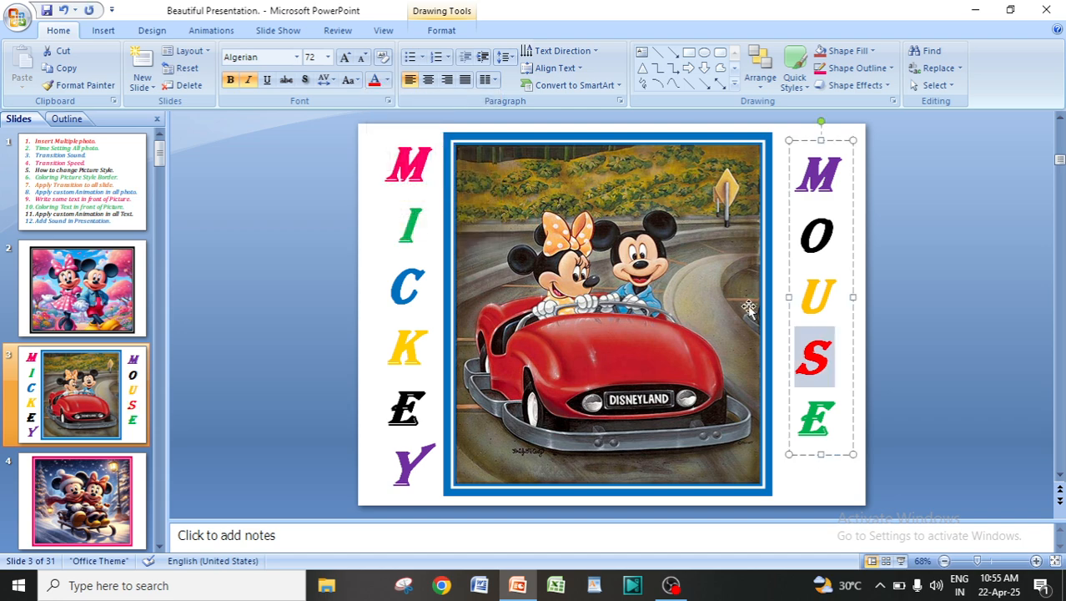
Set the letter S in MOUSE back to standard blue and leave its text box.
click(802, 357)
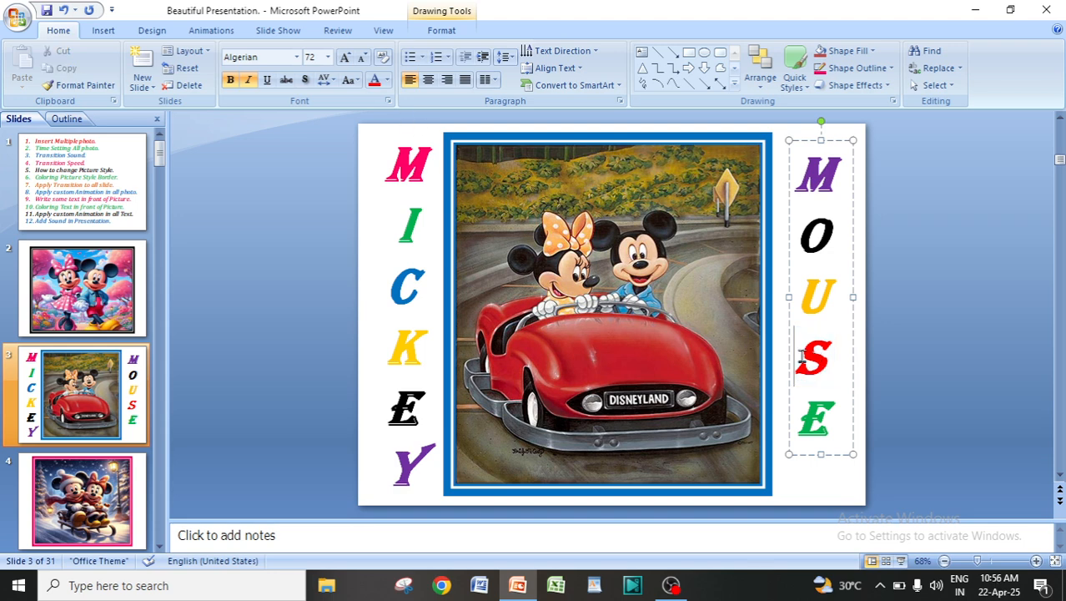
drag(801, 357, 830, 360)
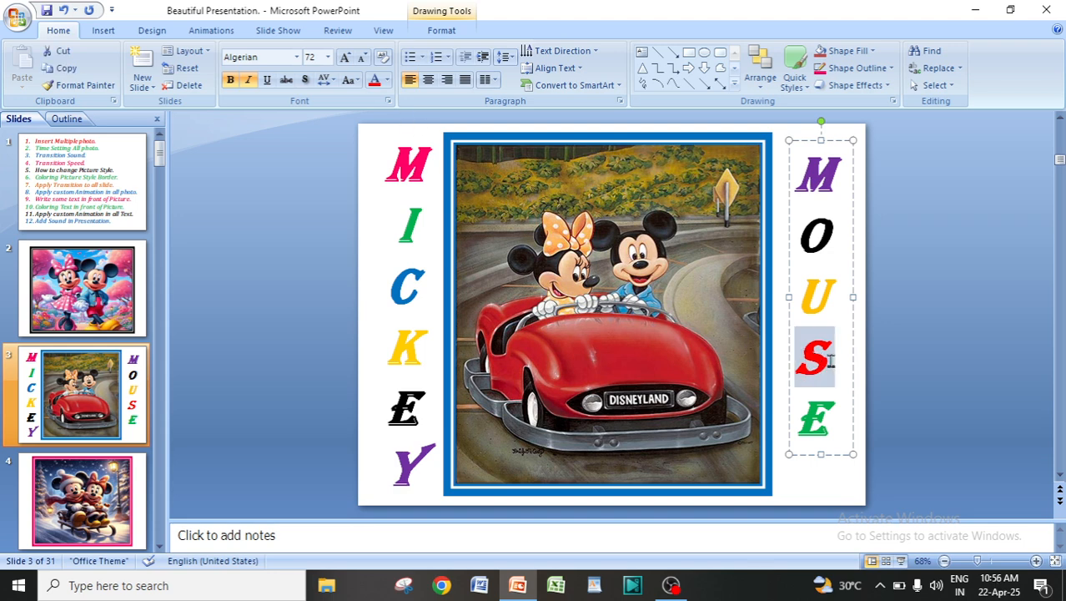
click(388, 80)
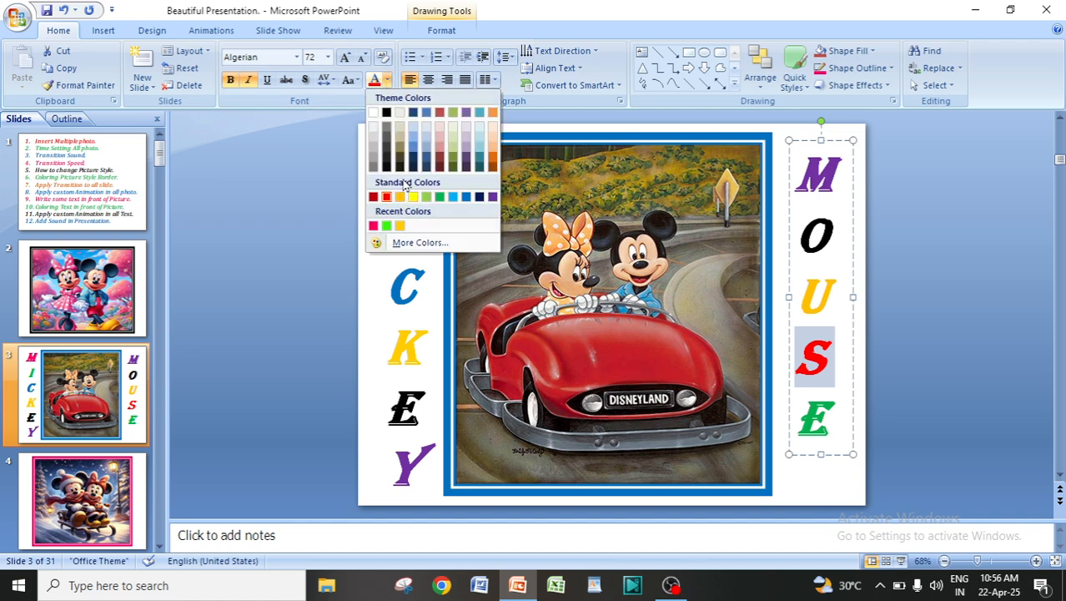
click(467, 197)
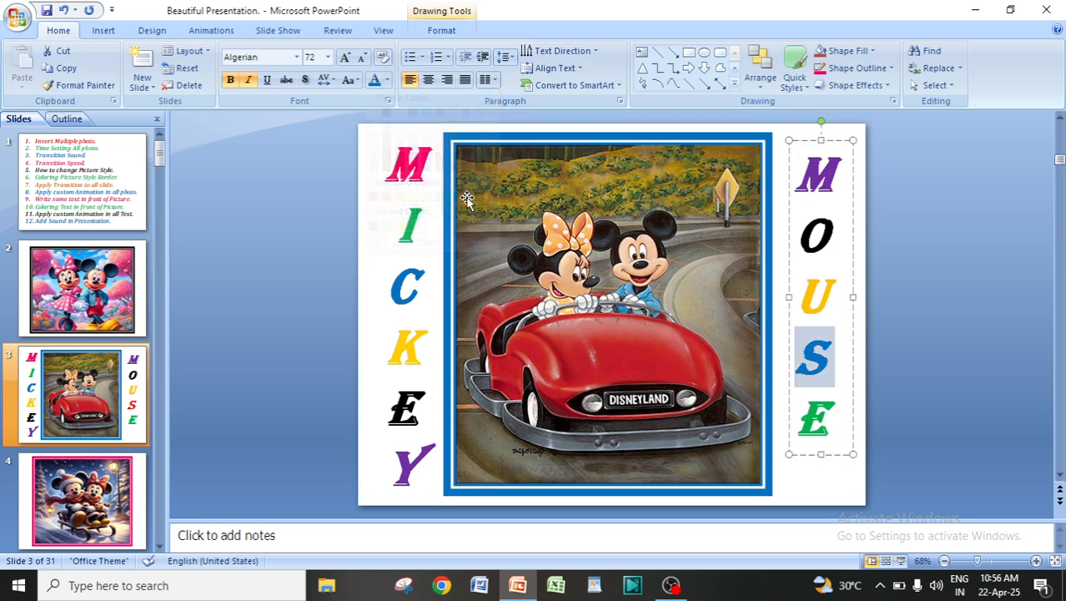
click(421, 263)
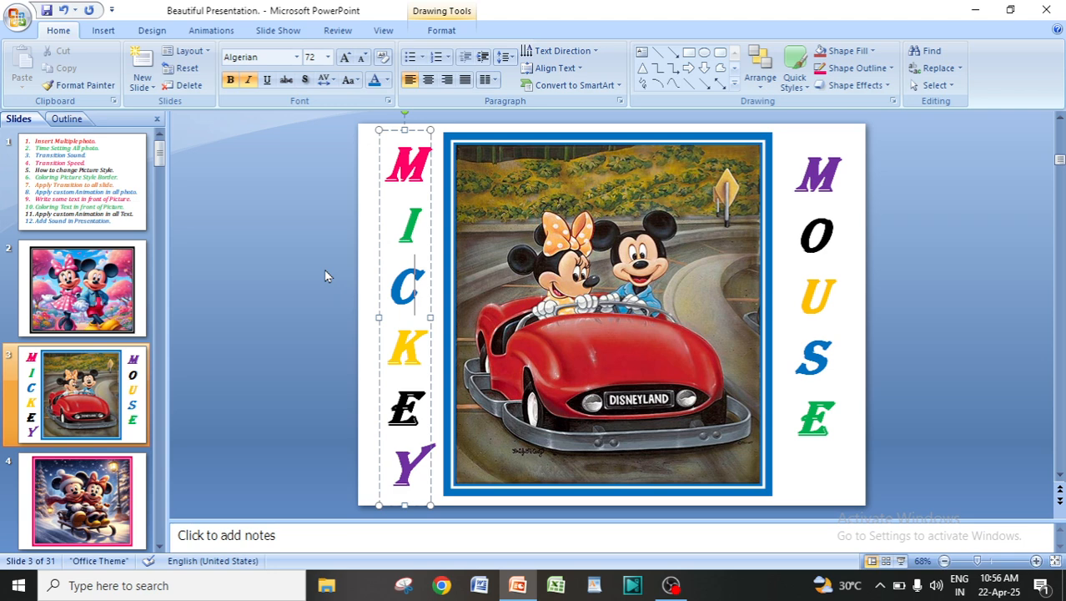
Go to the topic list on slide 1, open slide 6 and select the whole quote below the umbrella picture.
click(82, 181)
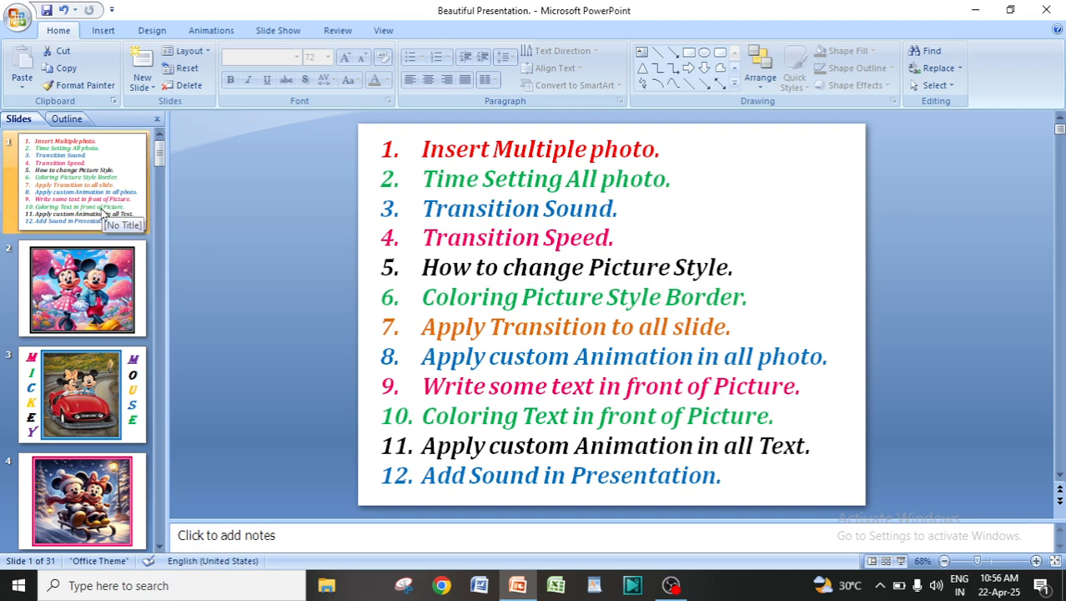
scroll(104, 213, down, 5)
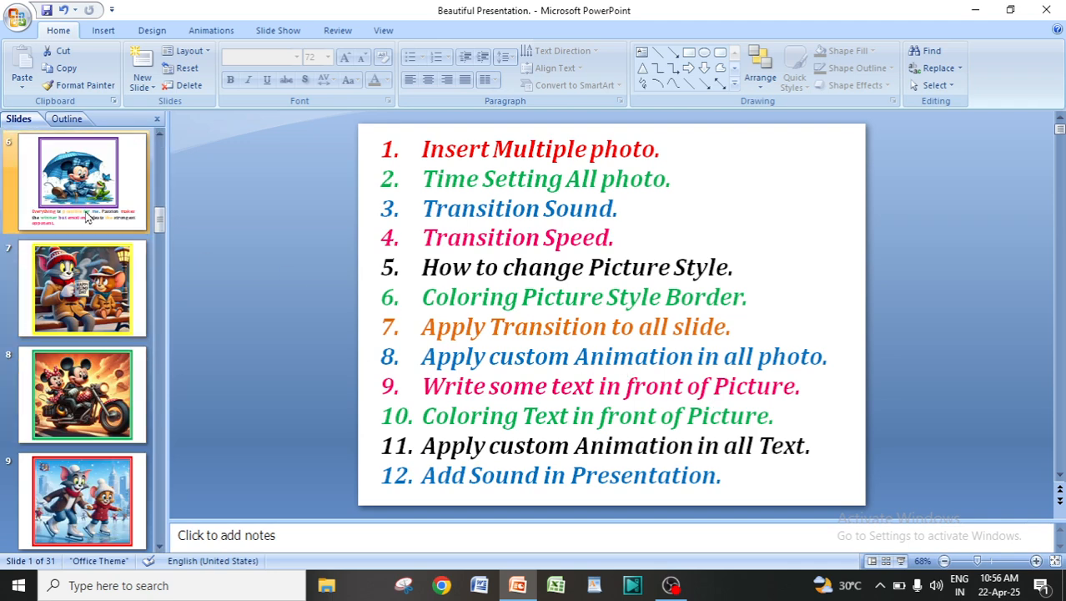
click(87, 215)
click(512, 458)
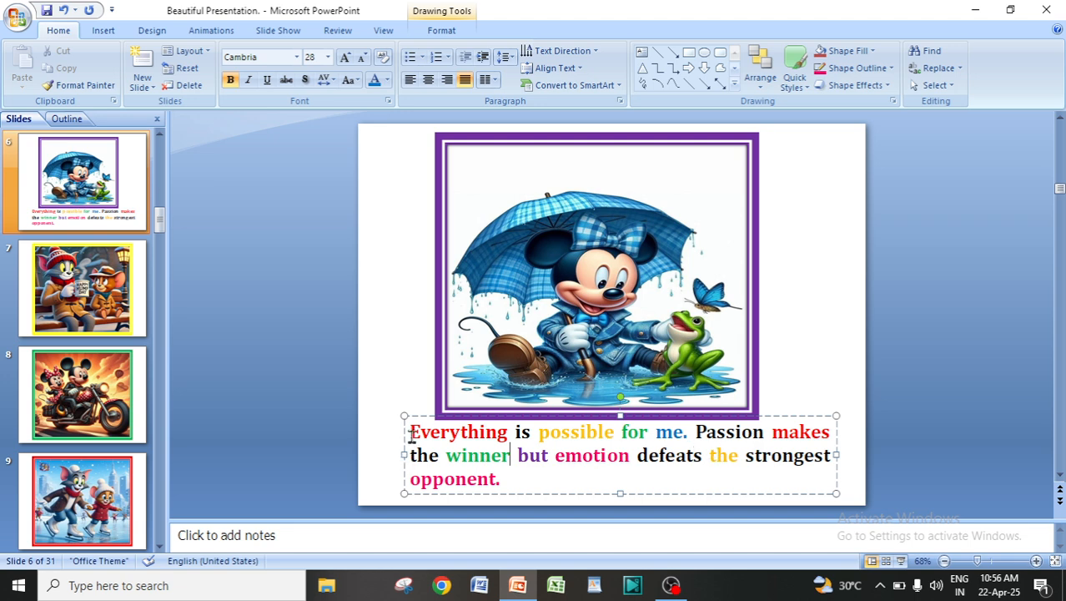
drag(411, 432, 516, 481)
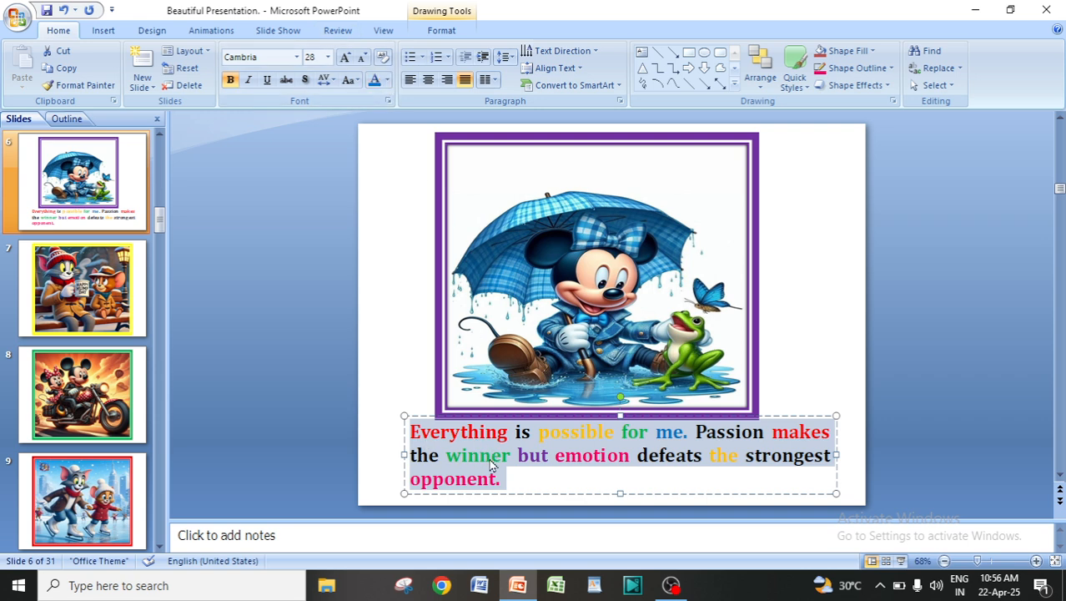
Open custom animation for the quote on slide 6 and view the entrance, emphasis and exit effects, applying none.
click(201, 33)
click(103, 79)
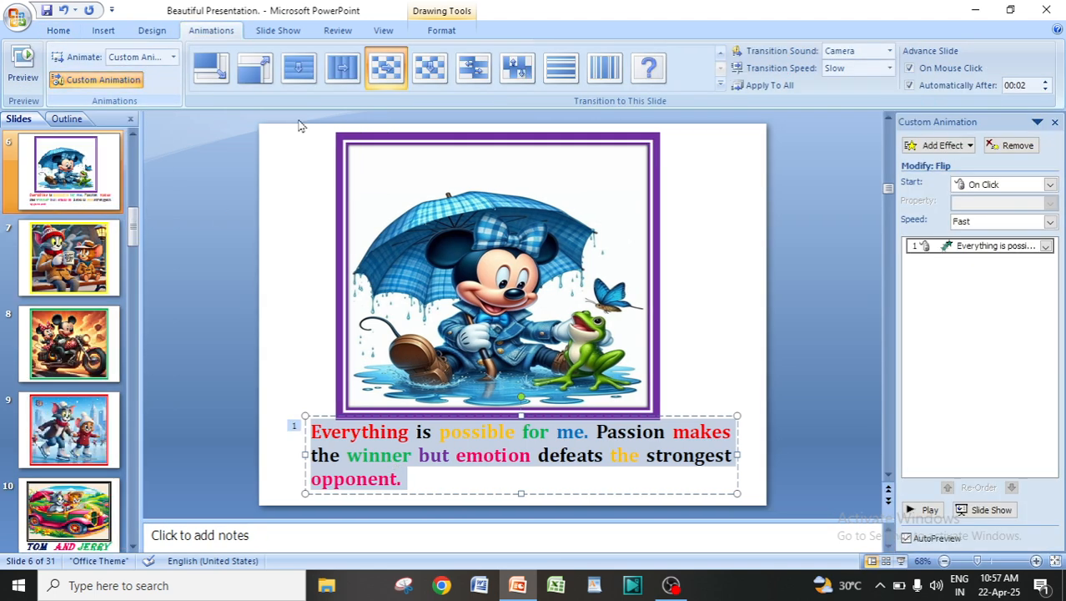
click(935, 146)
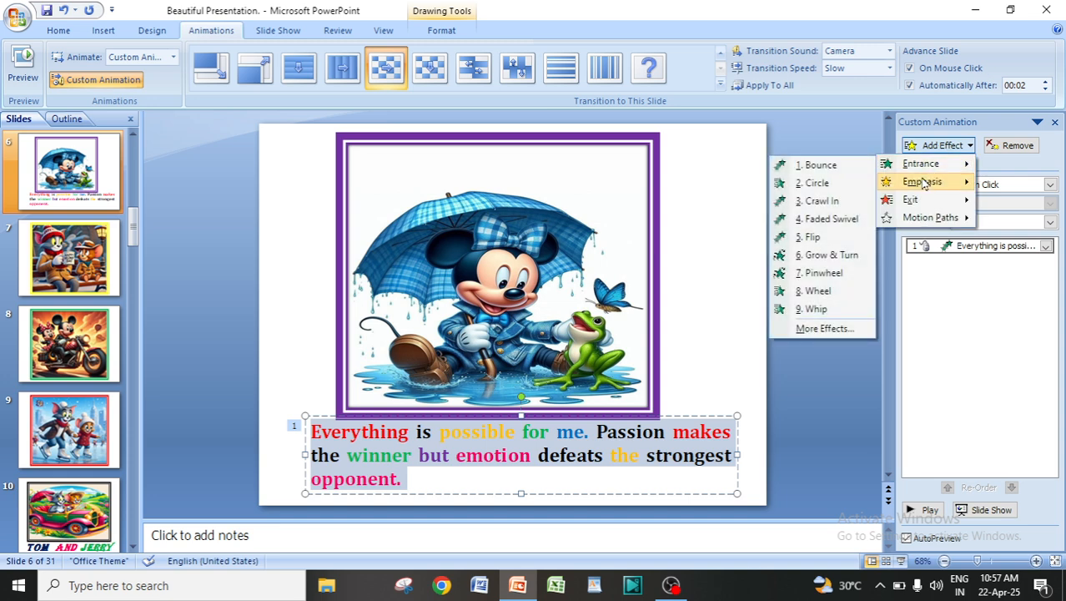
mouse_move(924, 181)
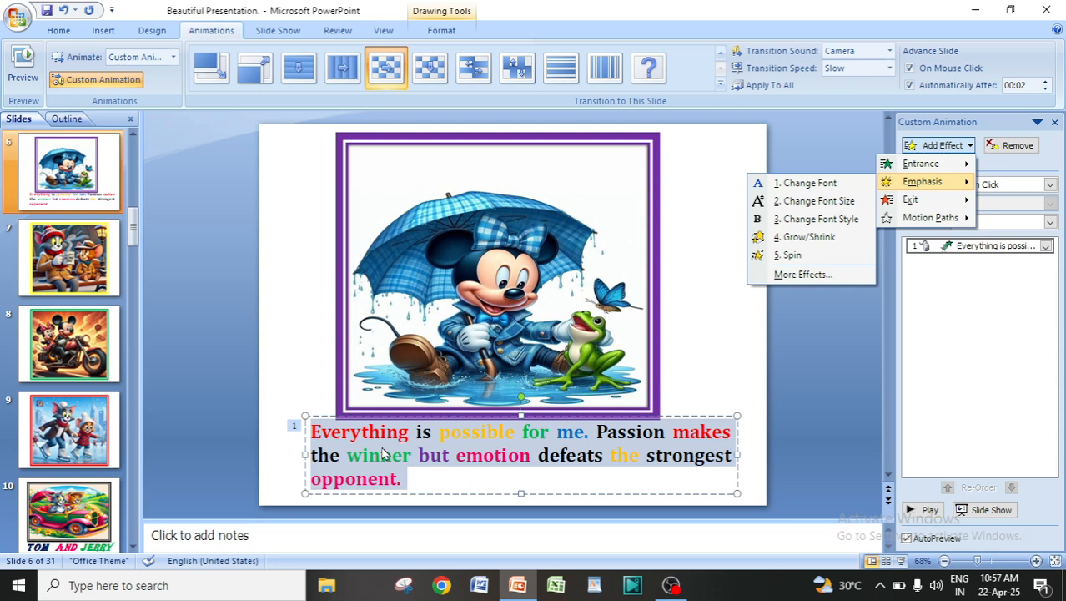
mouse_move(899, 202)
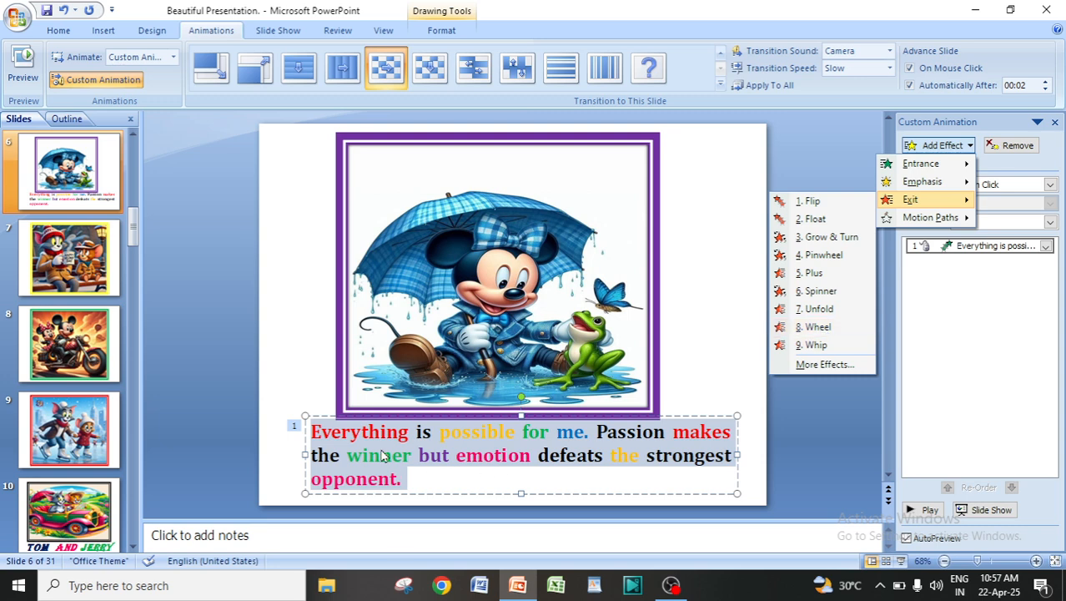
click(724, 326)
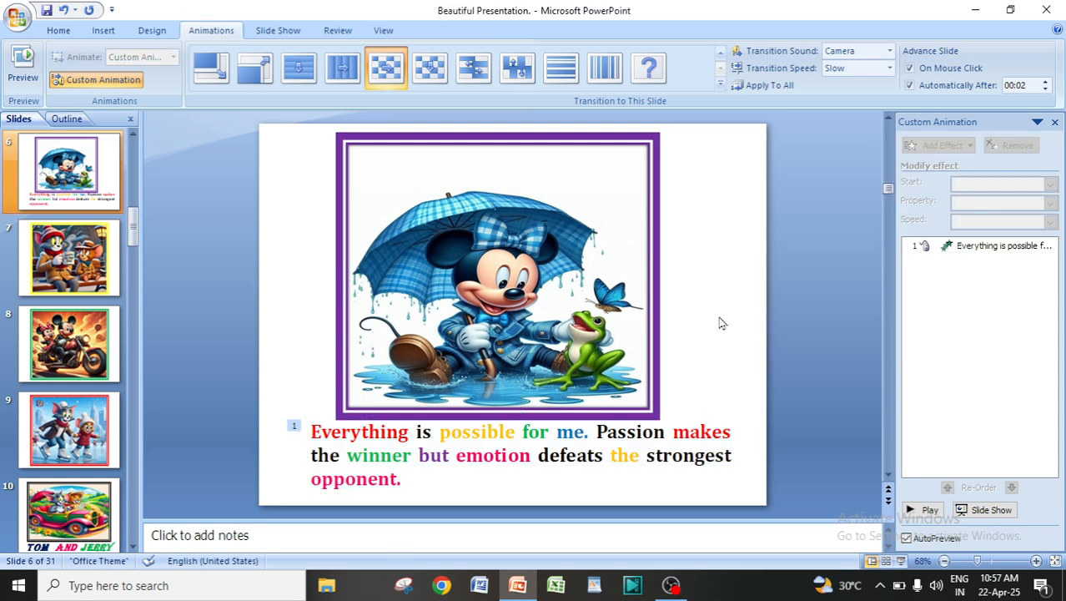
Select the whole quote again and review its entrance and exit effects without adding any.
click(369, 467)
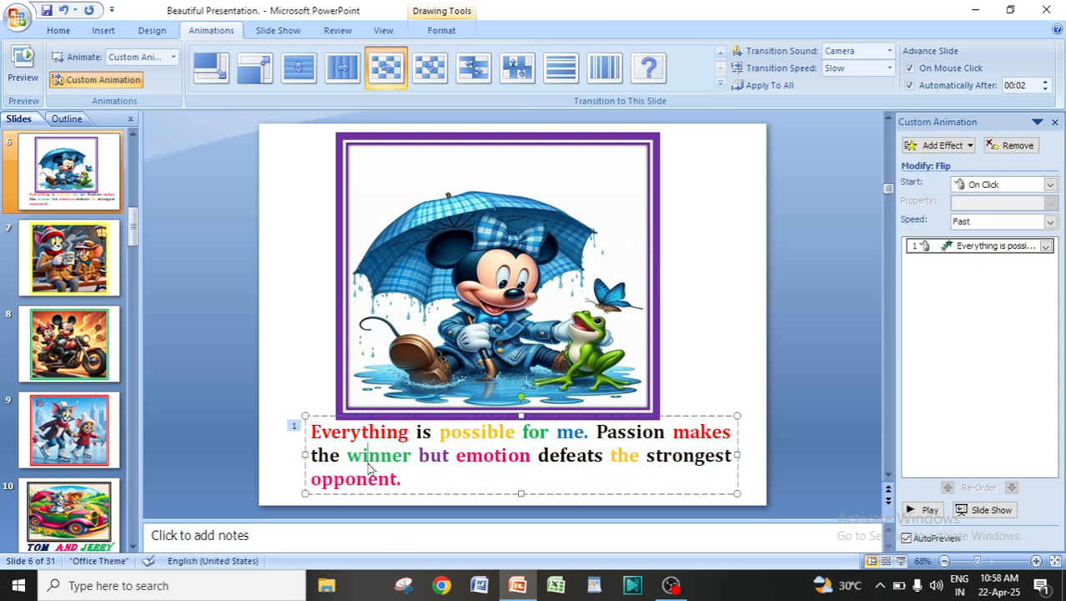
drag(311, 431, 431, 473)
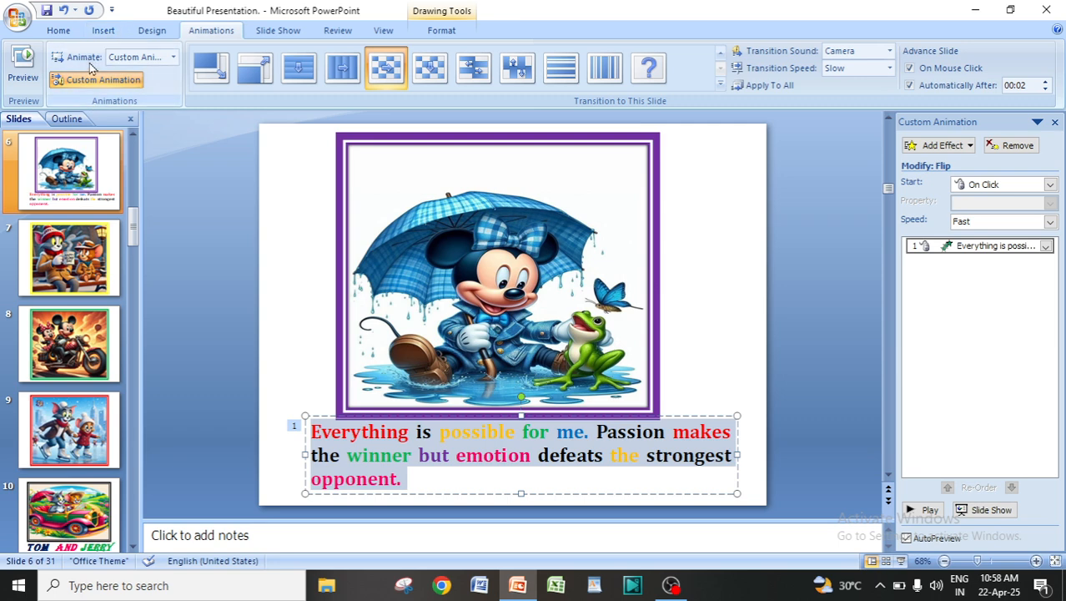
click(942, 145)
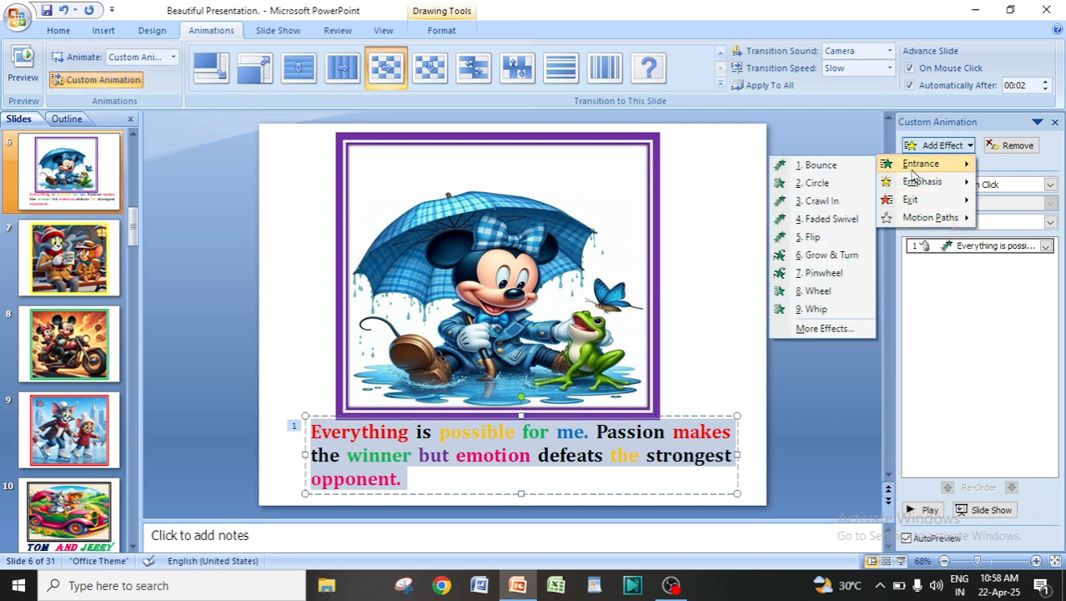
mouse_move(922, 205)
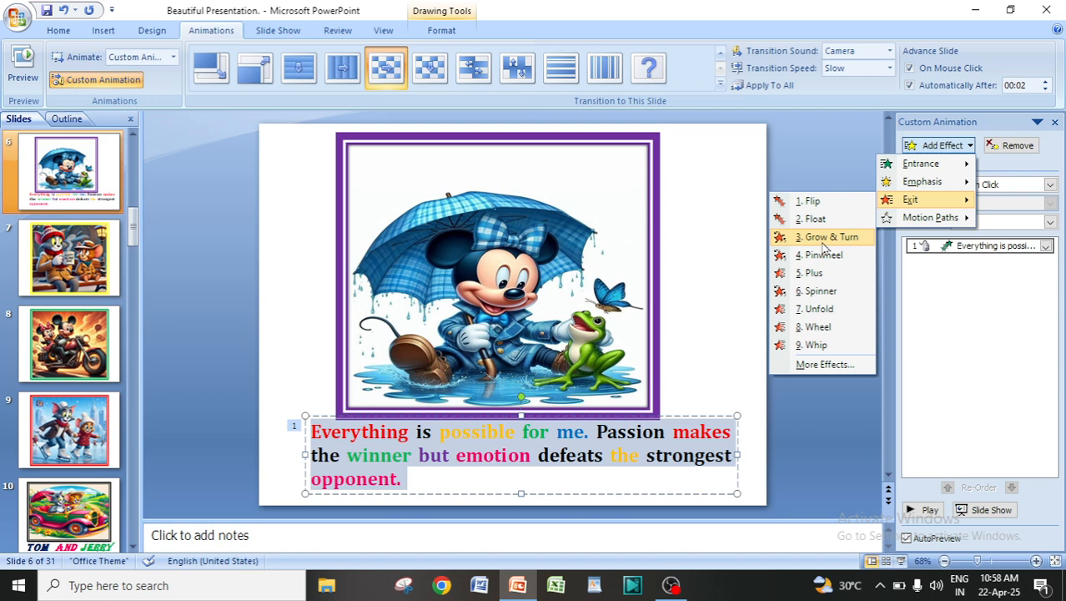
click(800, 144)
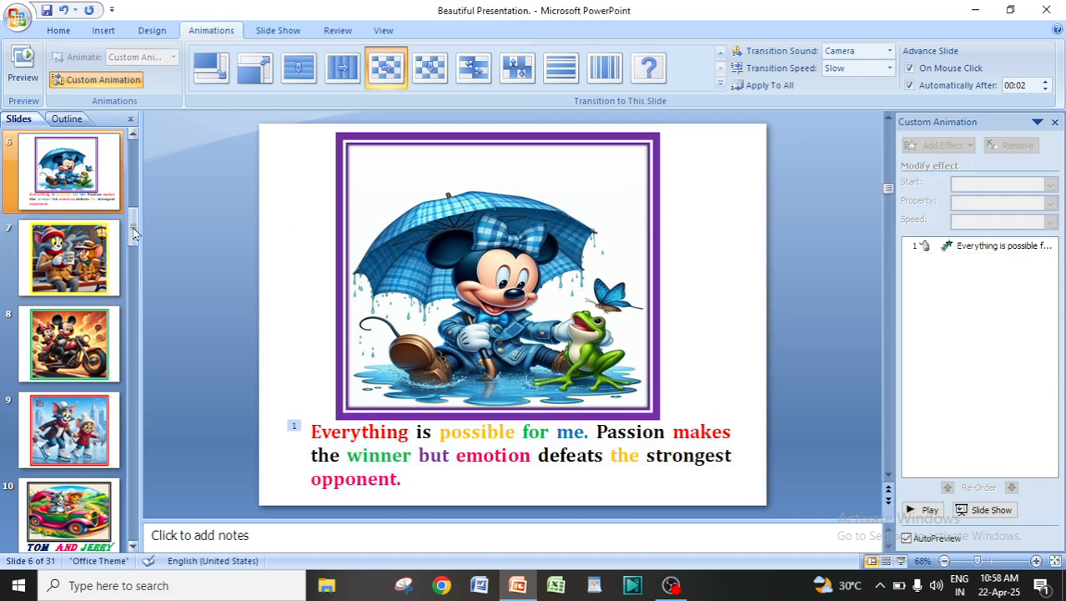
Go to the topic list on slide 1 and open slide 2.
drag(136, 233, 136, 155)
click(106, 172)
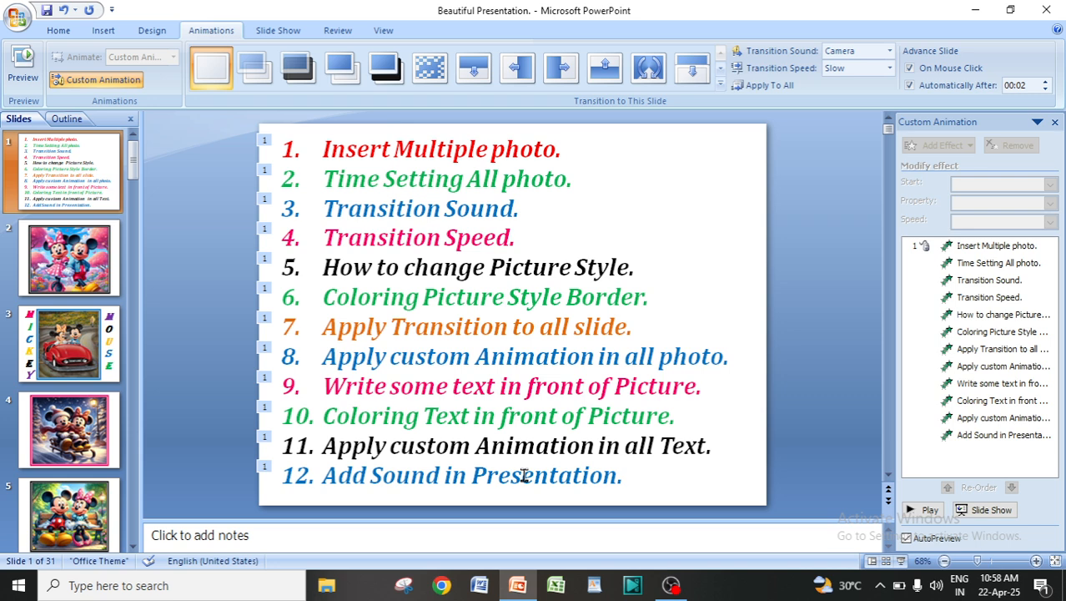
click(67, 269)
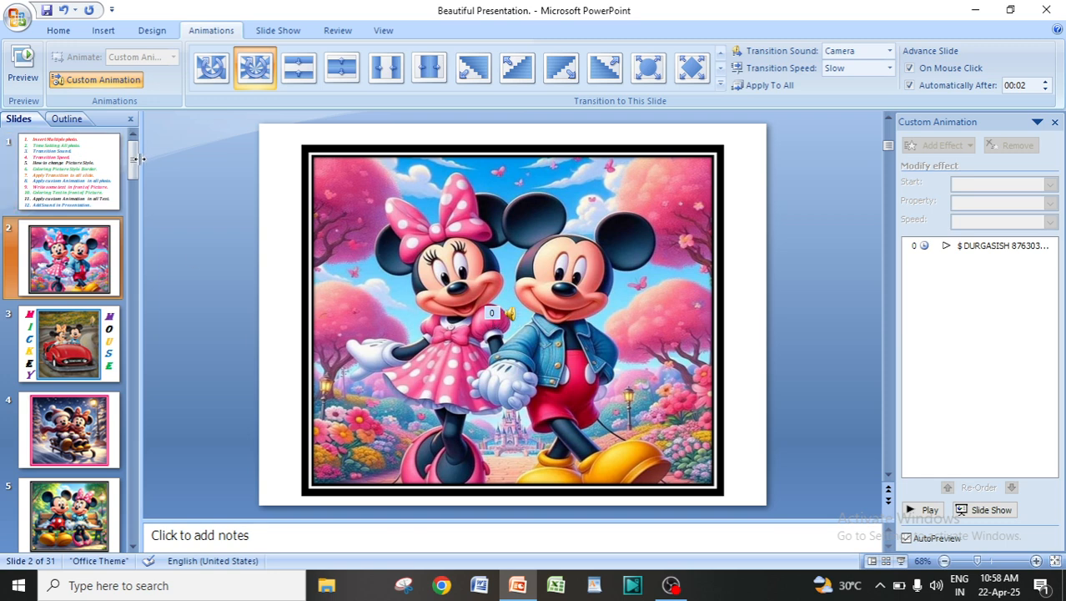
On slide 29, start inserting a sound from file and open the Download Photo folder on the Desktop.
drag(136, 173, 152, 535)
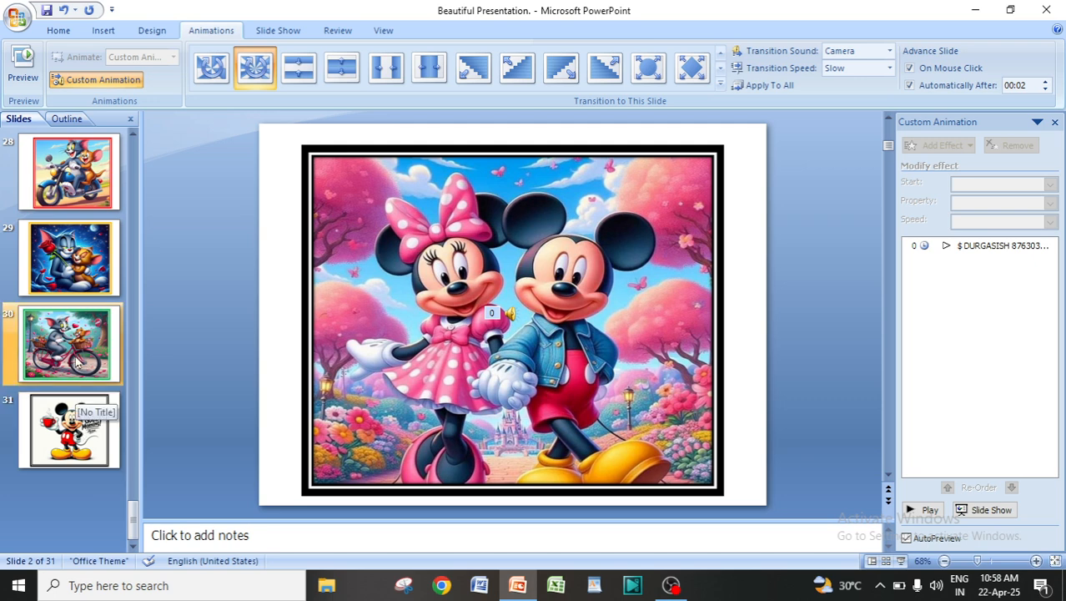
click(66, 266)
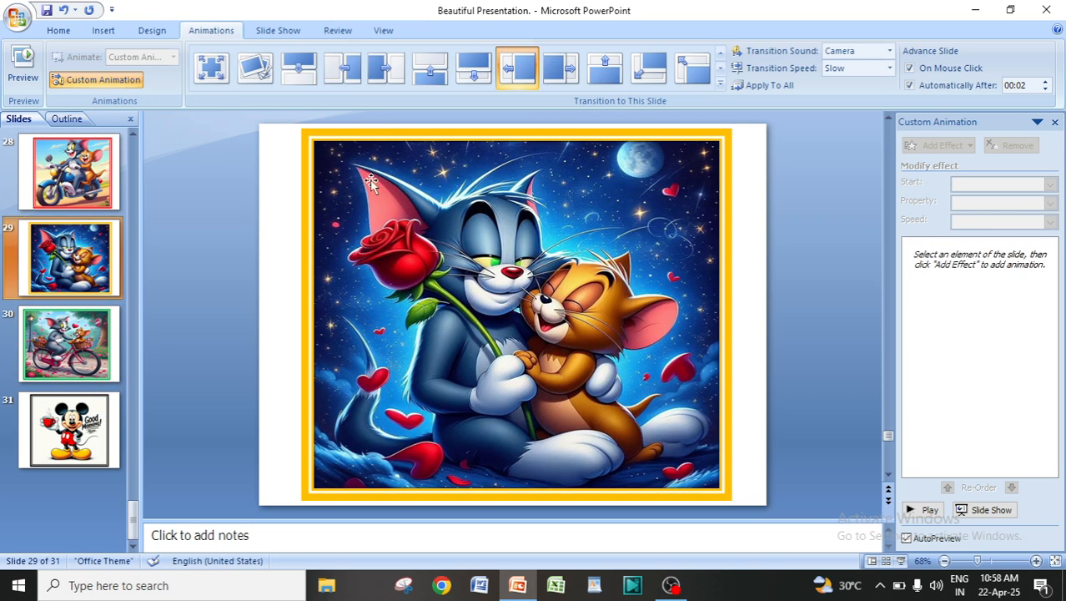
click(104, 31)
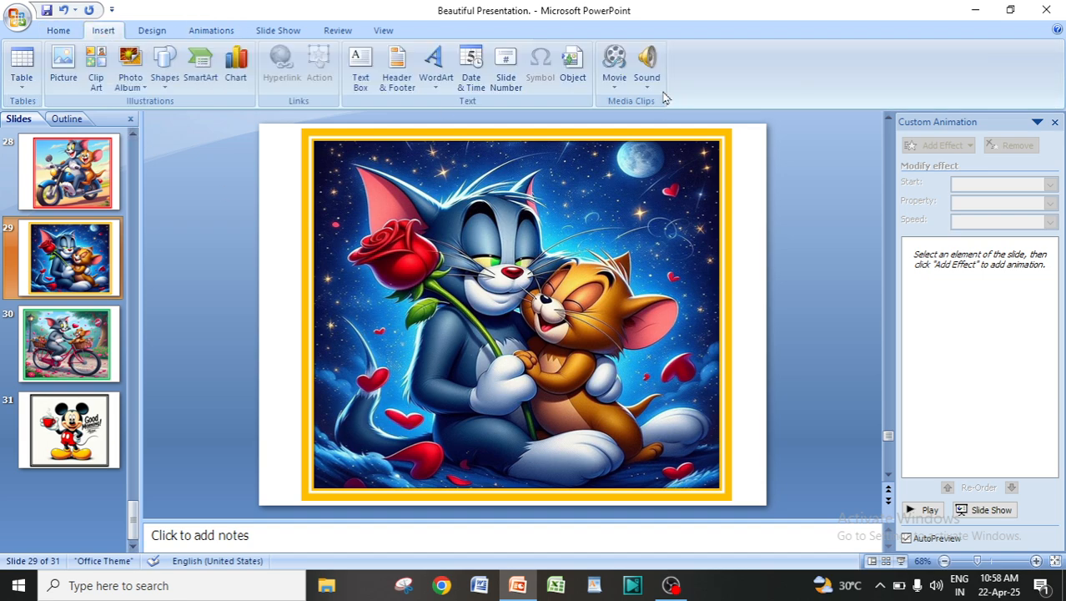
click(649, 59)
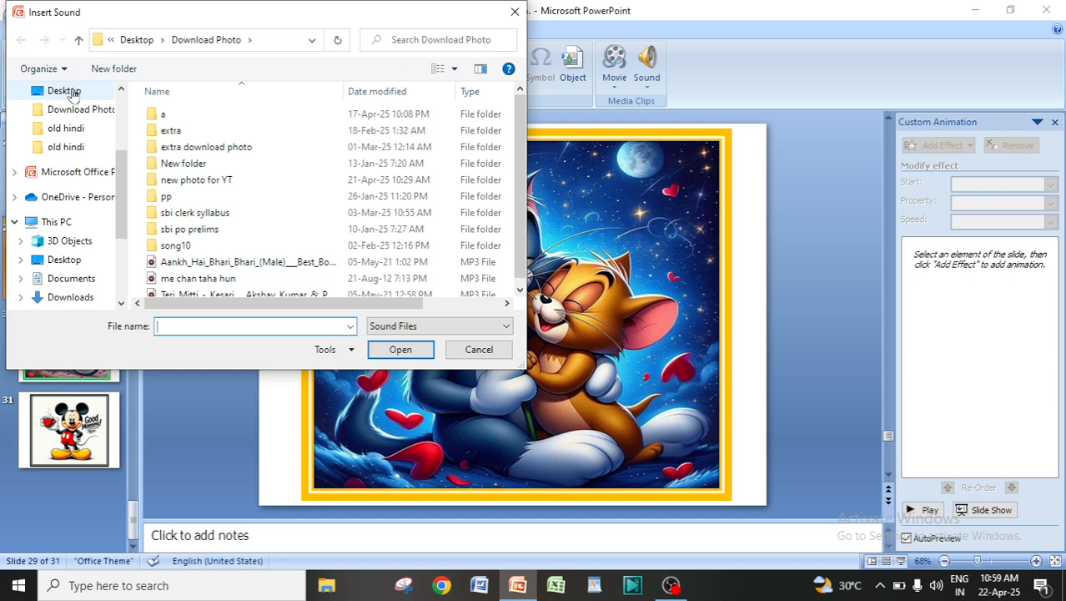
click(67, 91)
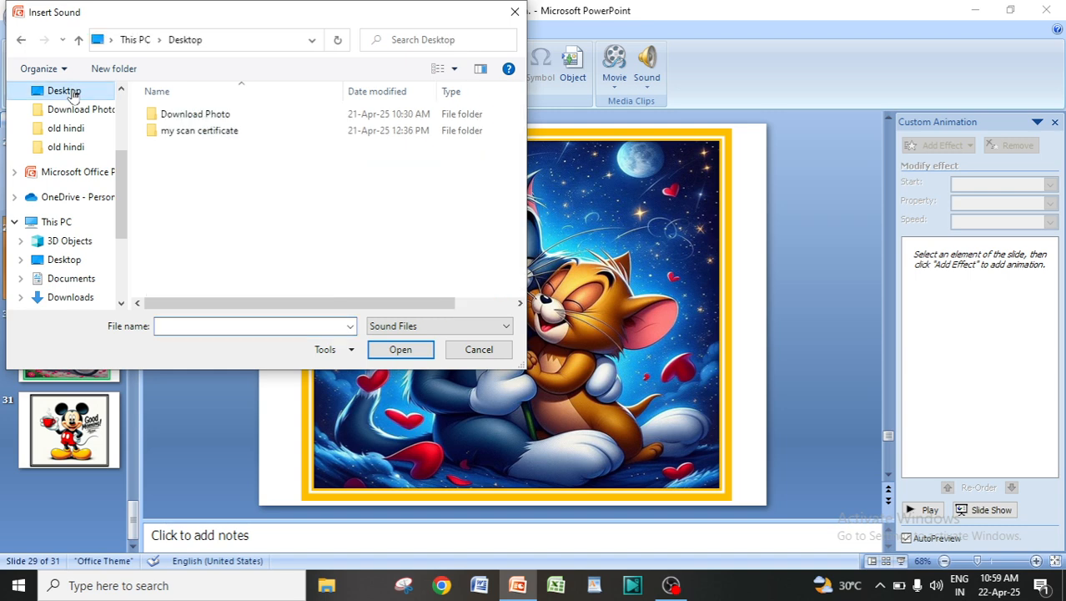
click(79, 297)
scroll(119, 239, down, 3)
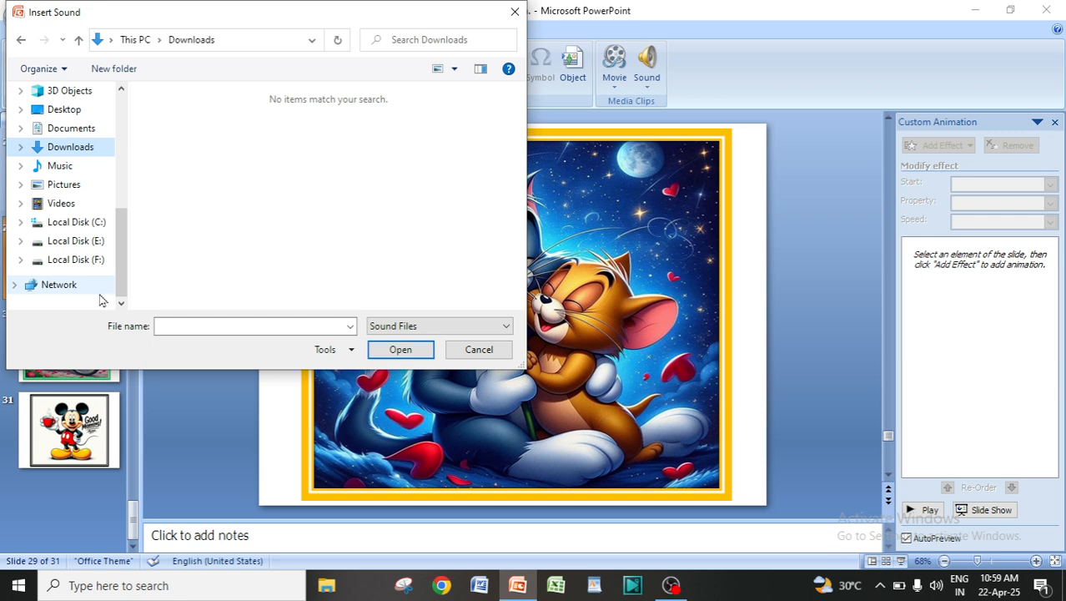
click(74, 114)
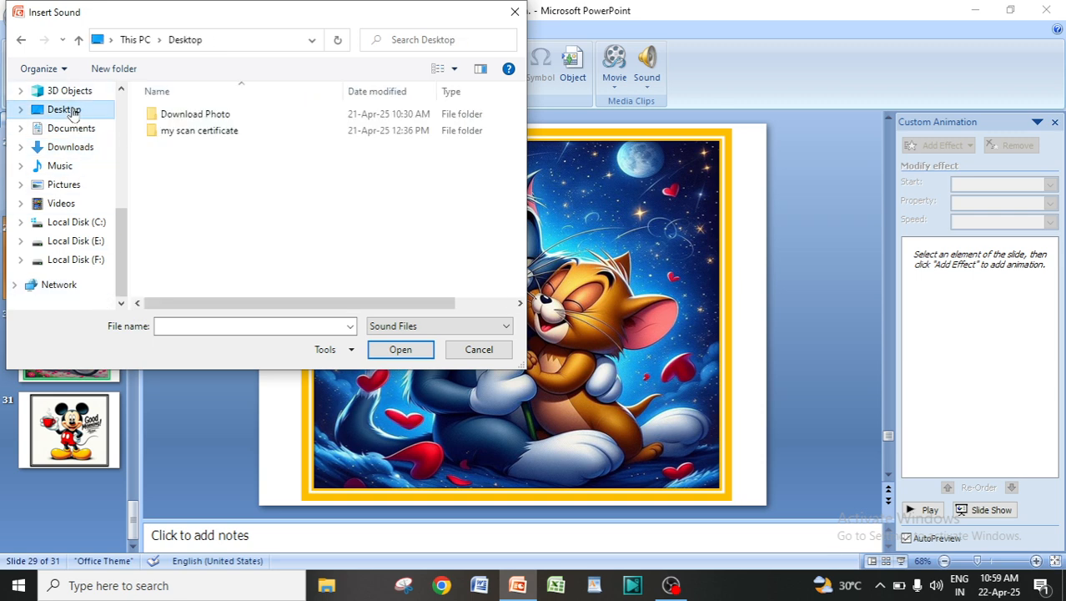
double_click(190, 117)
scroll(317, 198, down, 1)
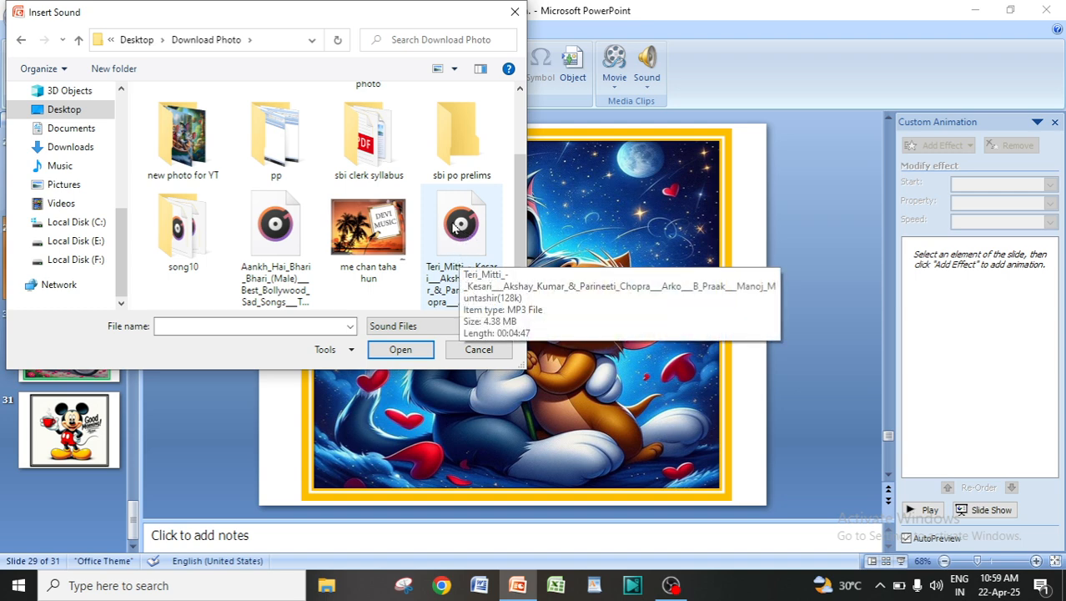
Insert the Teri_Mitti MP3 on slide 29 and have it start automatically in the slide show.
click(456, 230)
click(400, 350)
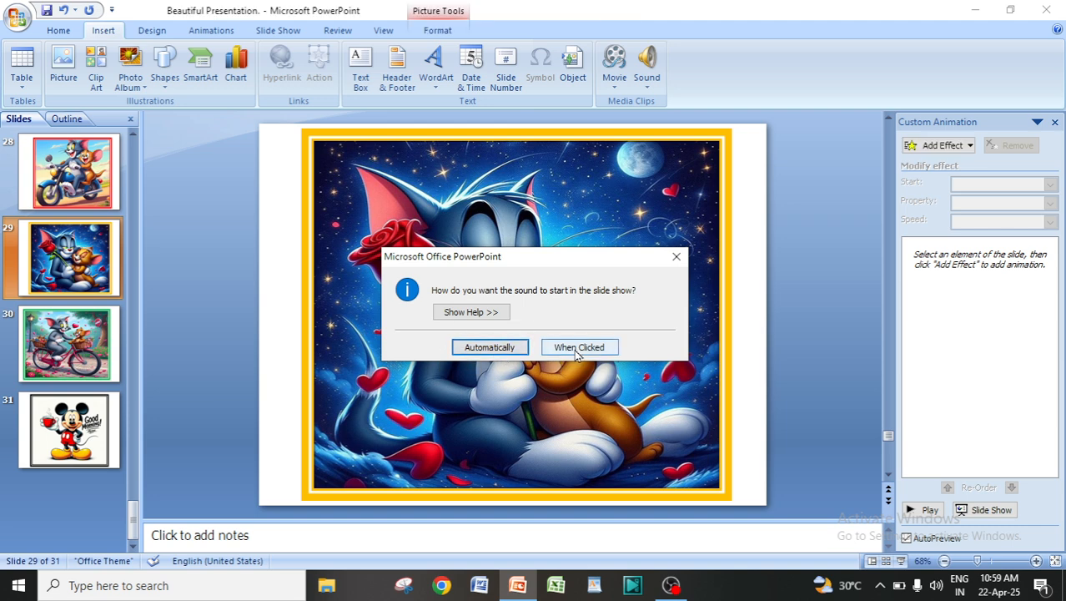
click(479, 348)
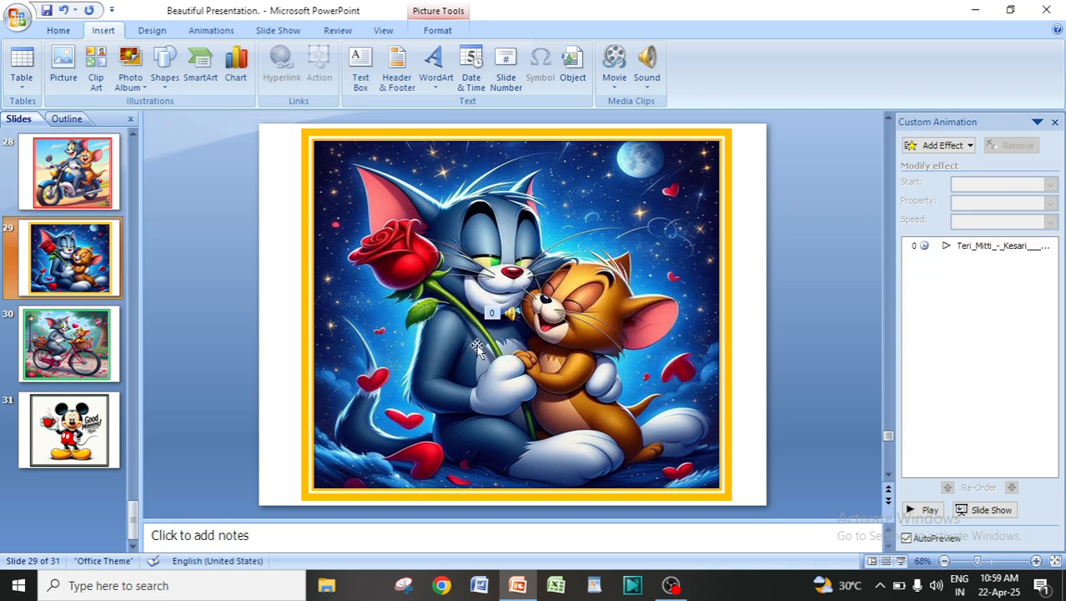
Send the sound icon on slide 29 to the back, behind the picture.
right_click(511, 317)
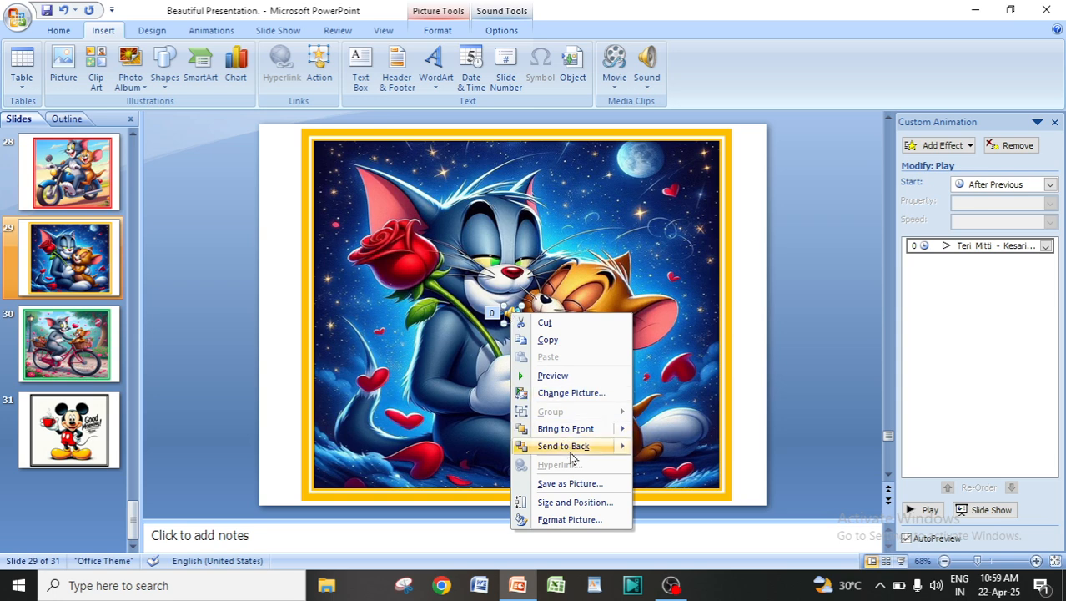
mouse_move(584, 448)
click(700, 463)
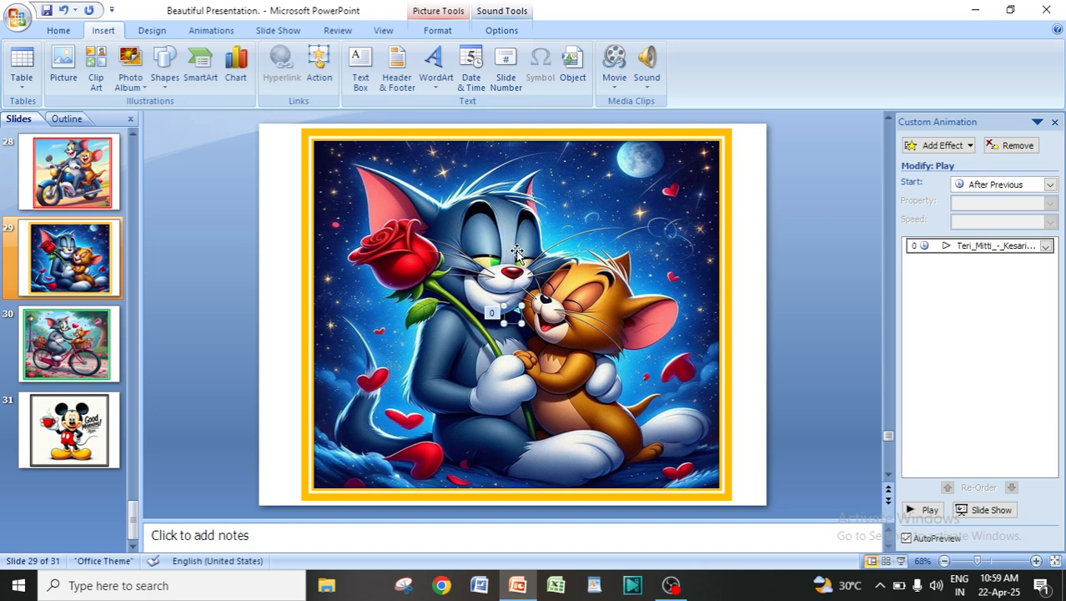
Set the inserted sound's play option to Play across slides.
click(504, 32)
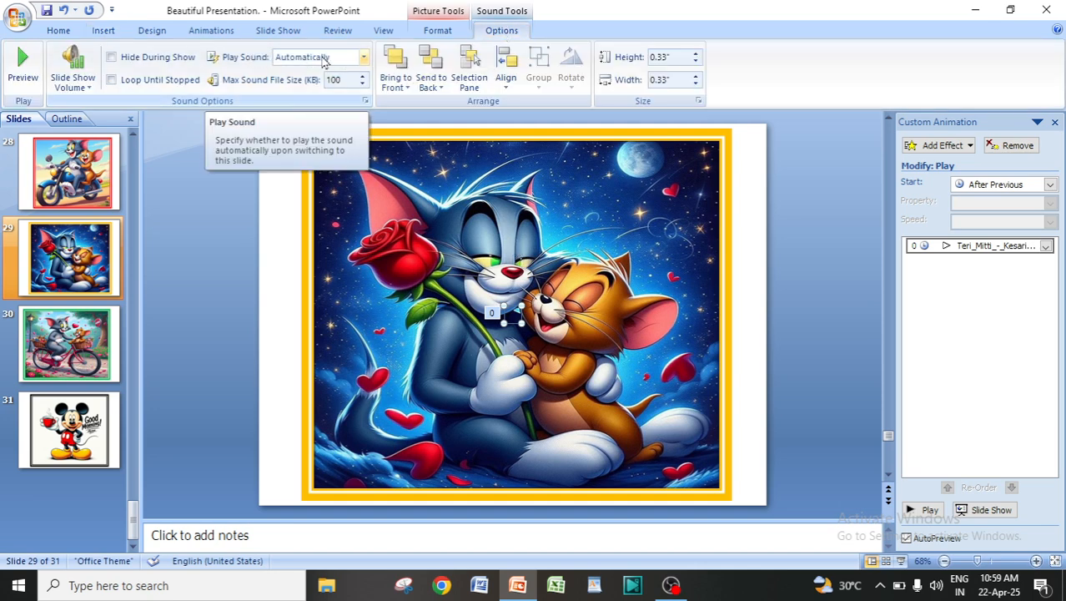
click(365, 58)
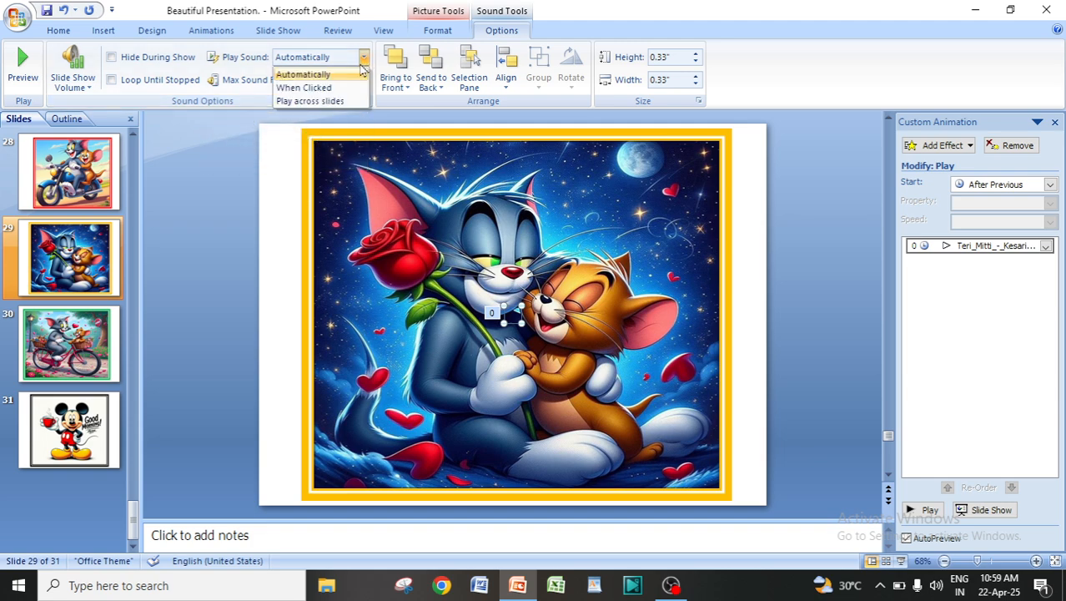
click(323, 101)
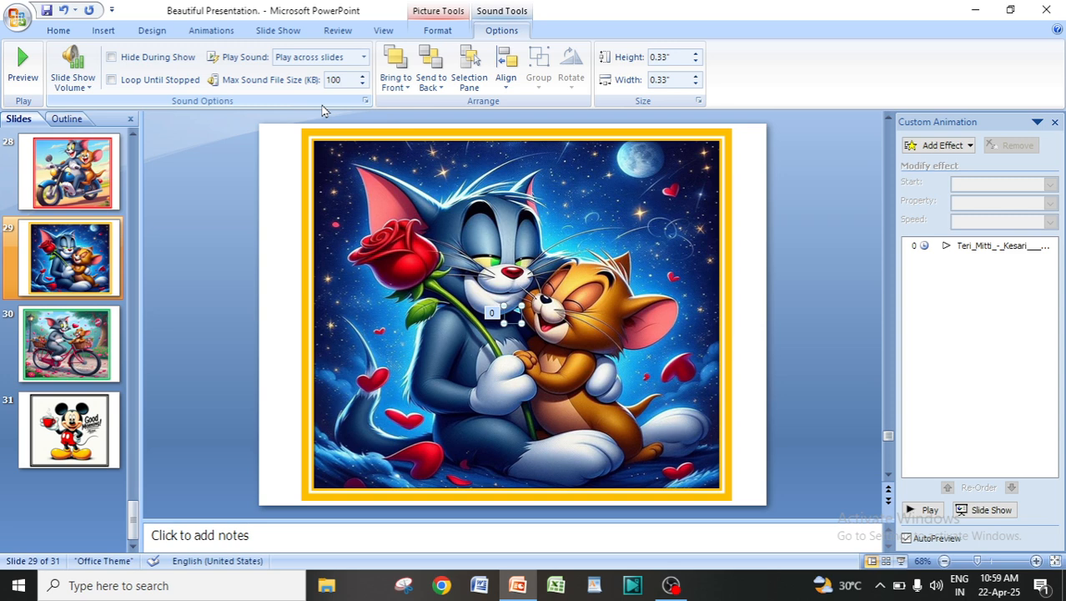
Shrink the slide 29 picture from its upper edge to uncover the sound icon, and delete the icon.
click(273, 31)
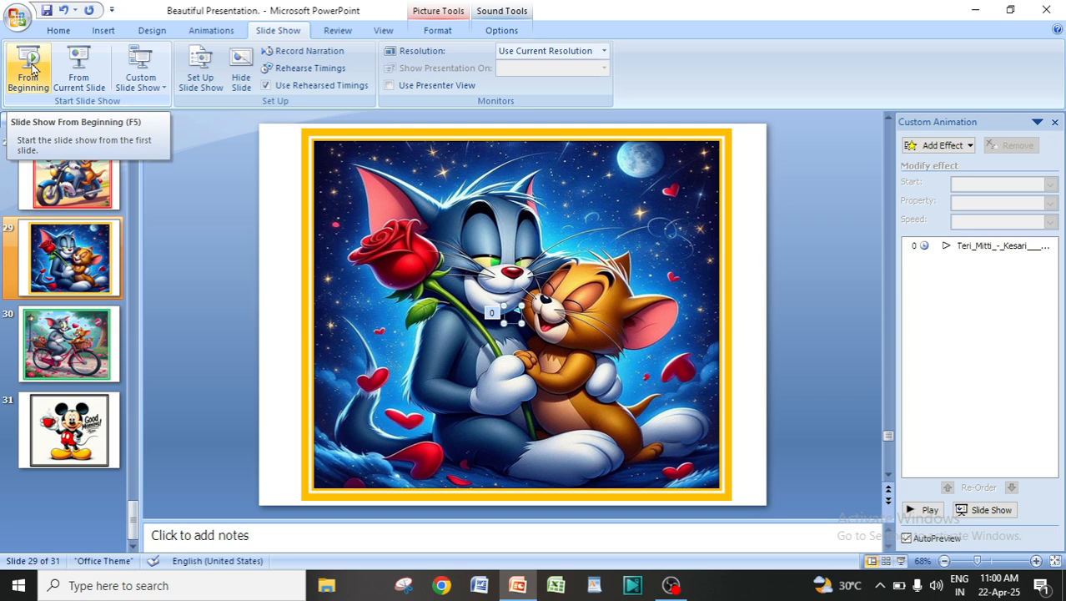
click(513, 319)
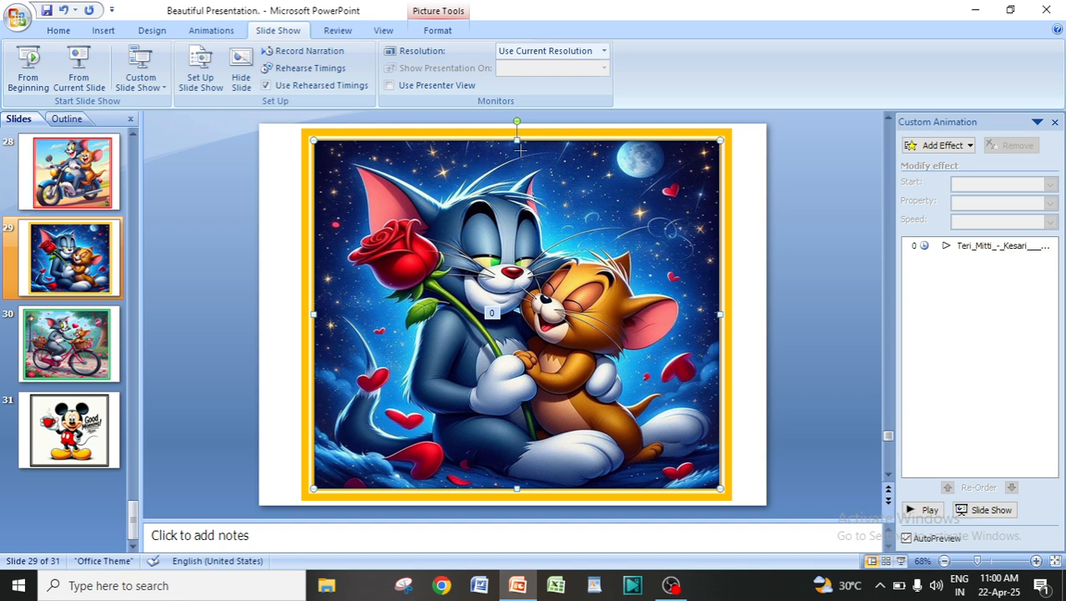
drag(518, 136, 531, 365)
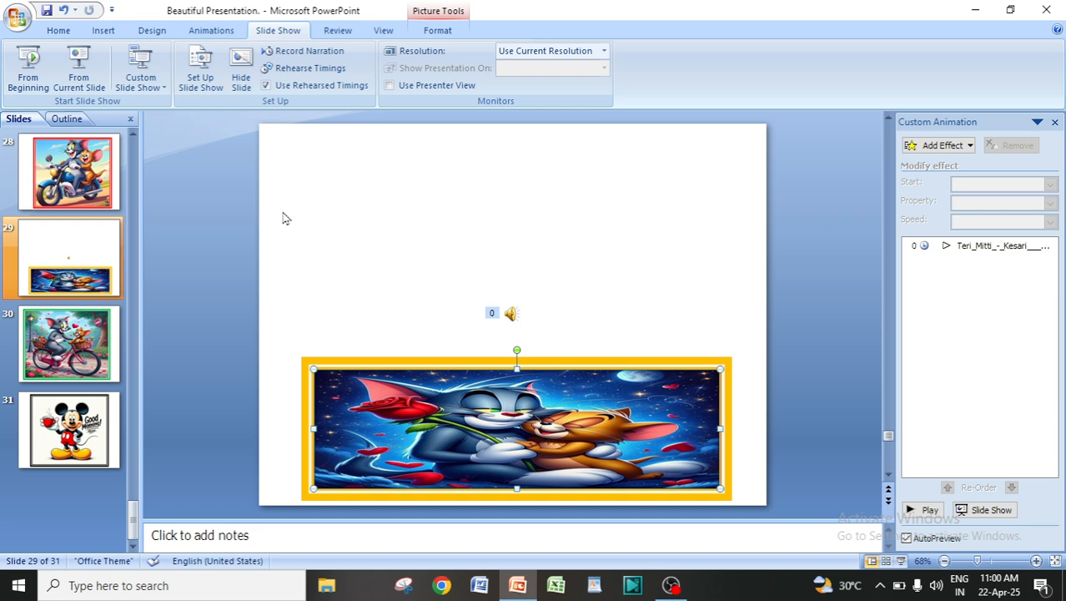
click(512, 315)
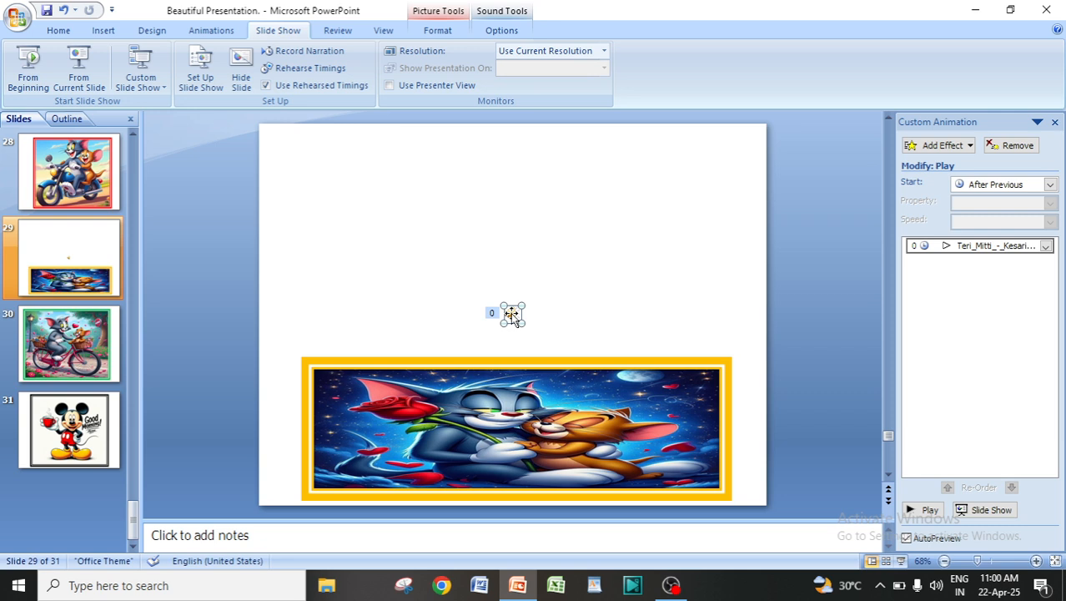
key(Delete)
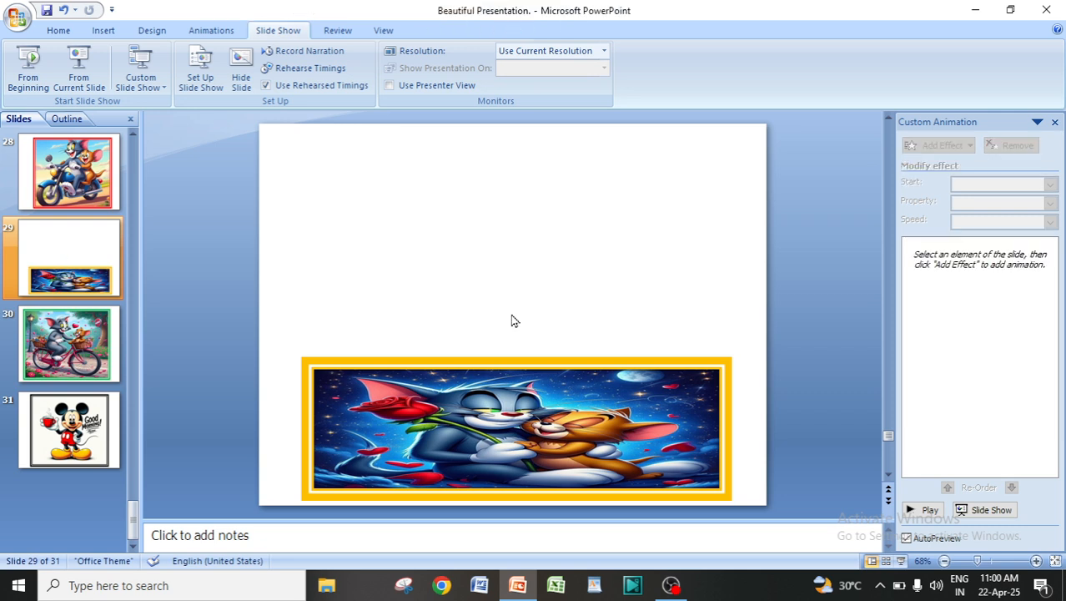
Stretch the slide 29 picture's upper edge back up so it fills the slide height again.
click(516, 374)
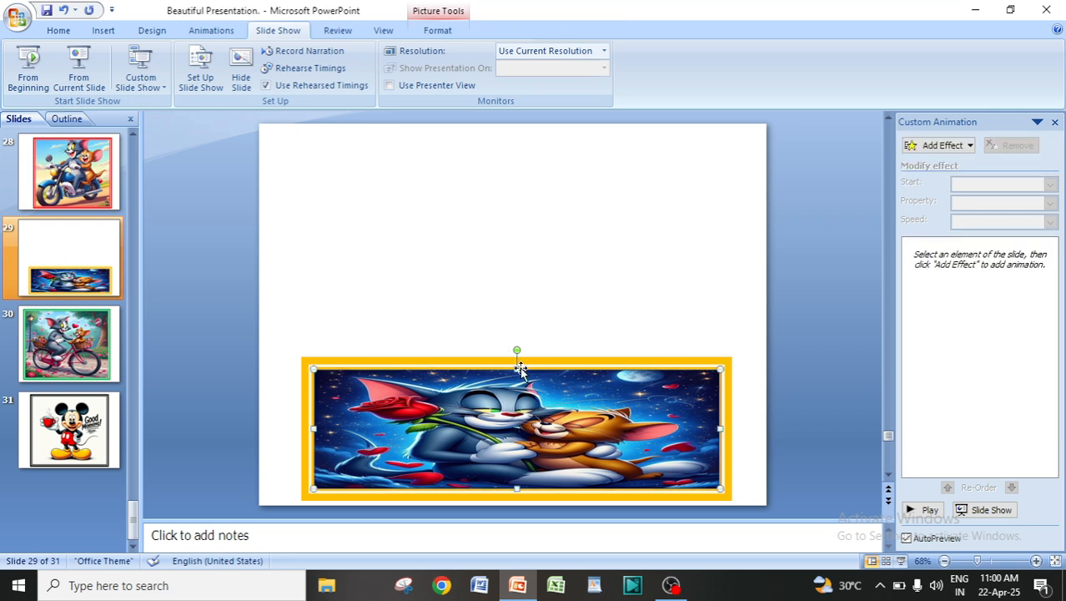
drag(516, 369, 470, 148)
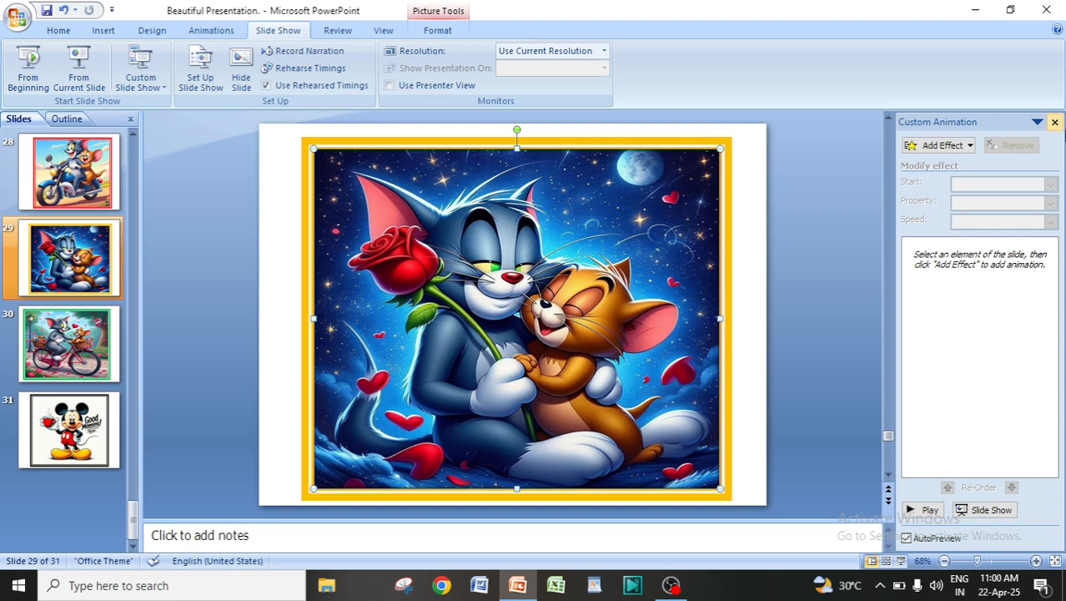
Close the custom animation settings and start the slide show from the beginning.
click(1054, 122)
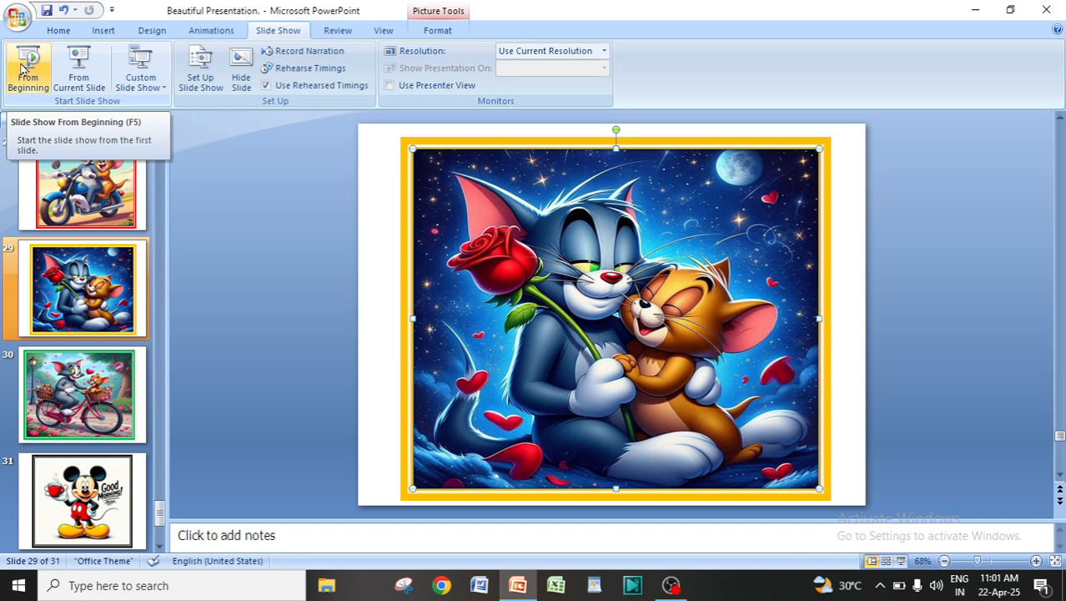
click(25, 68)
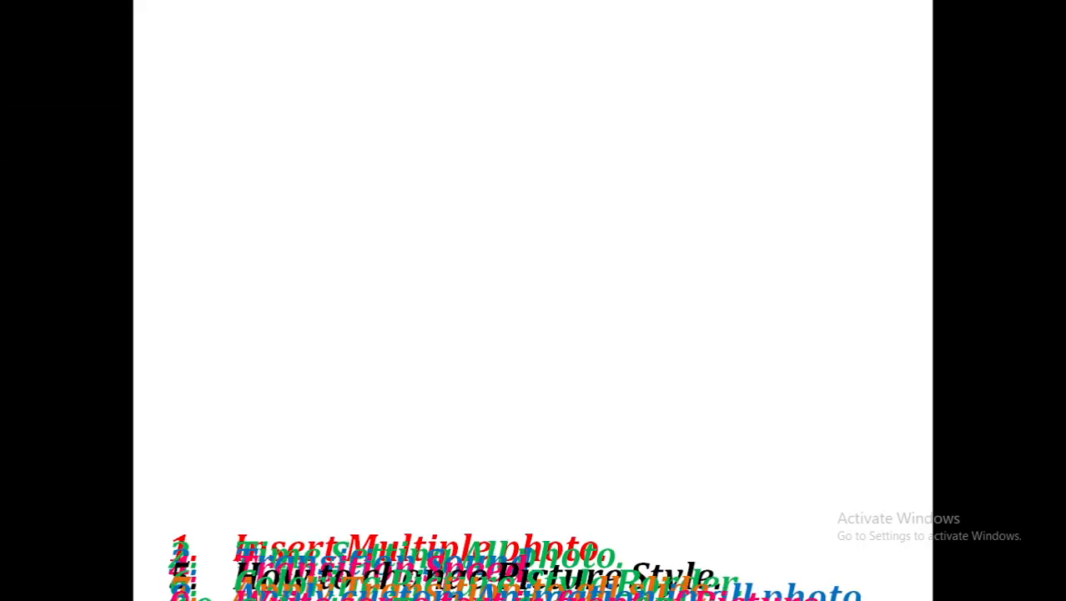